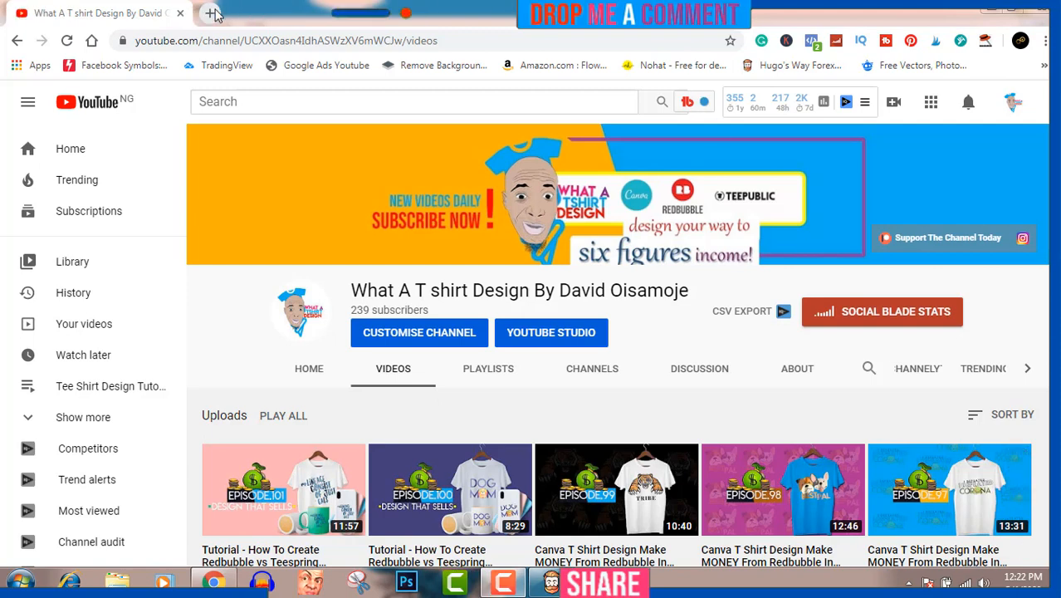
Step: Open Canva in a new tab and create a custom design of 4500 × 5400 px
left_click(212, 14)
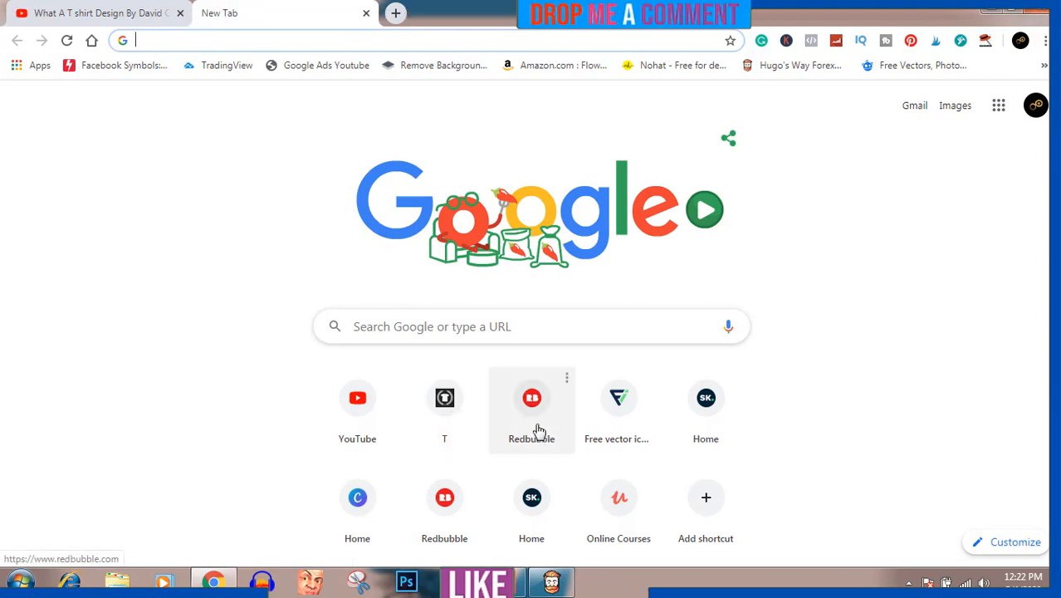
left_click(358, 498)
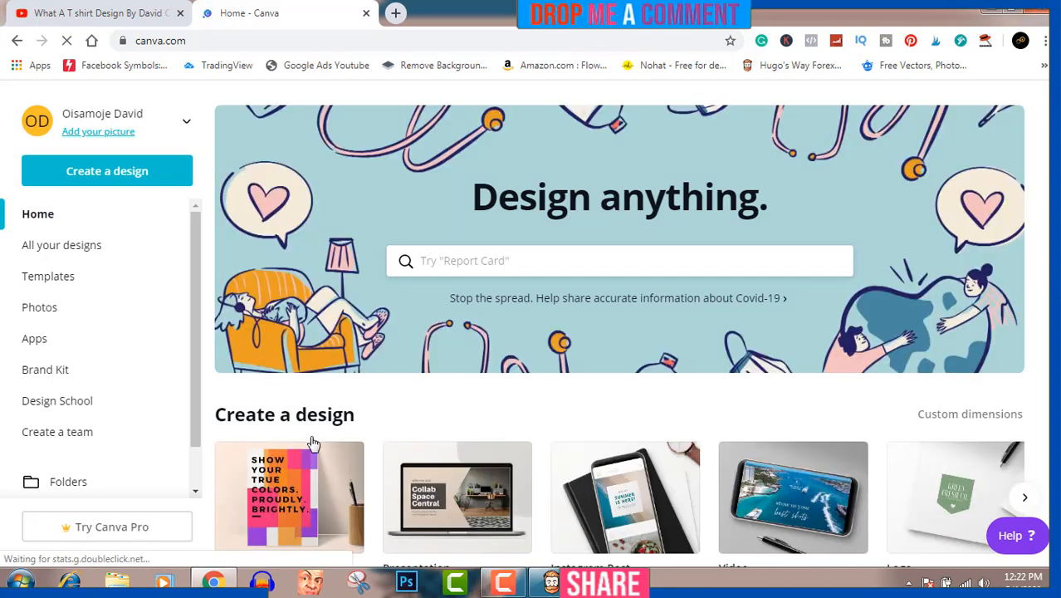
left_click(118, 171)
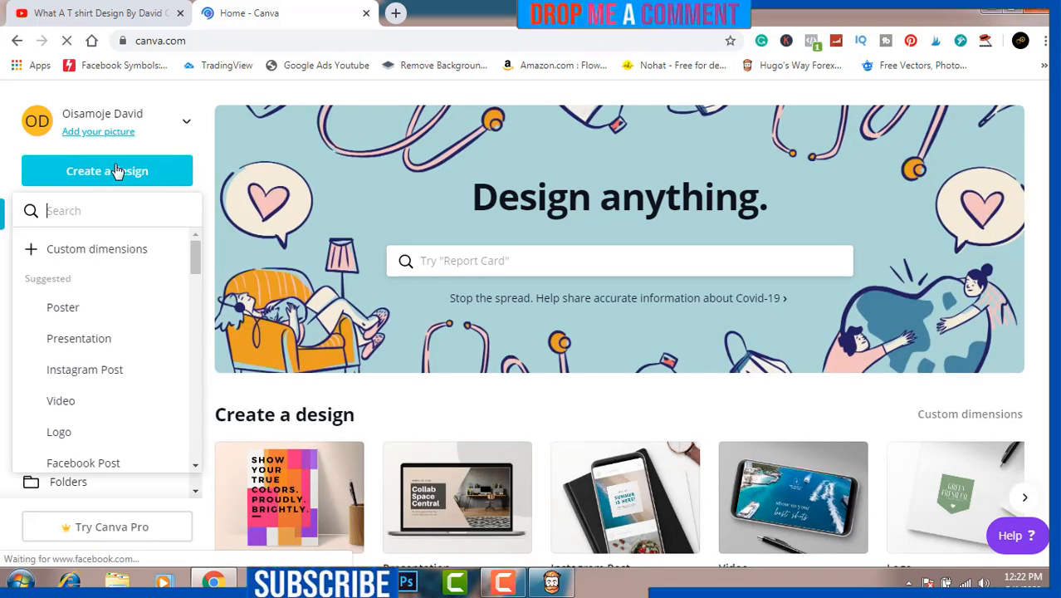
left_click(119, 249)
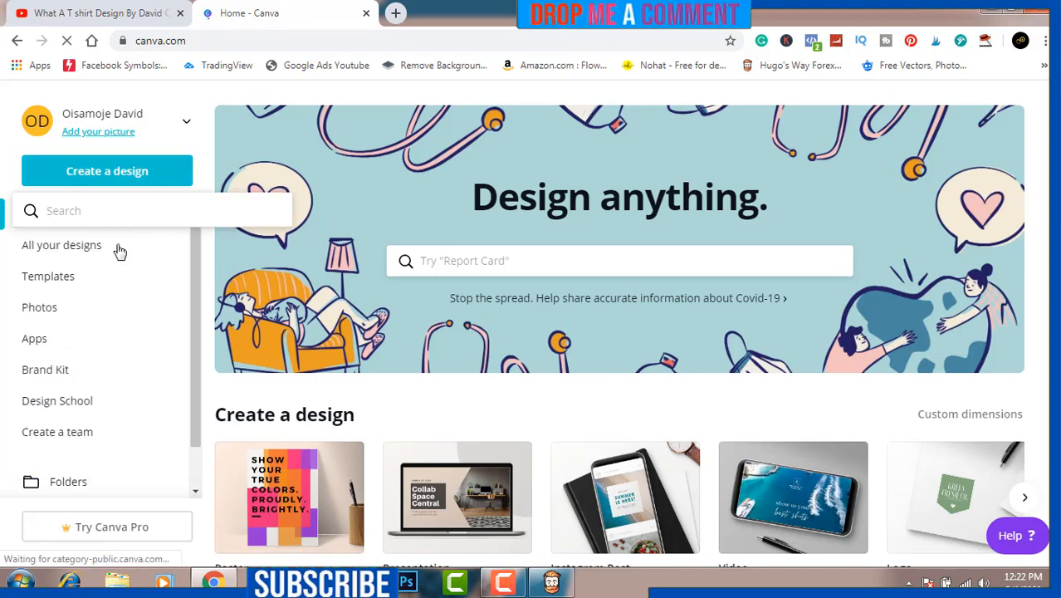
type("45")
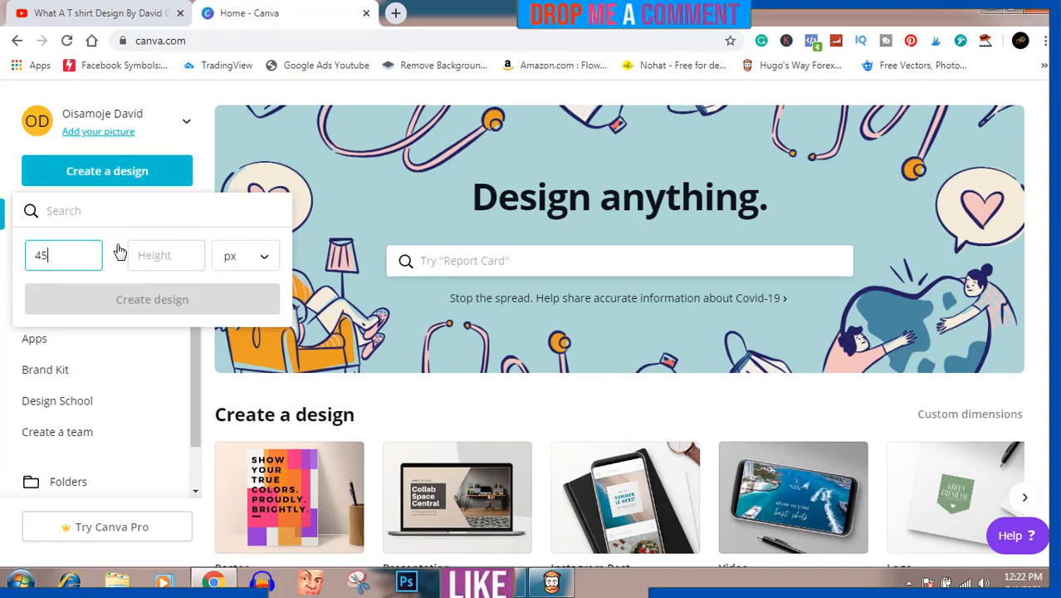
type("00")
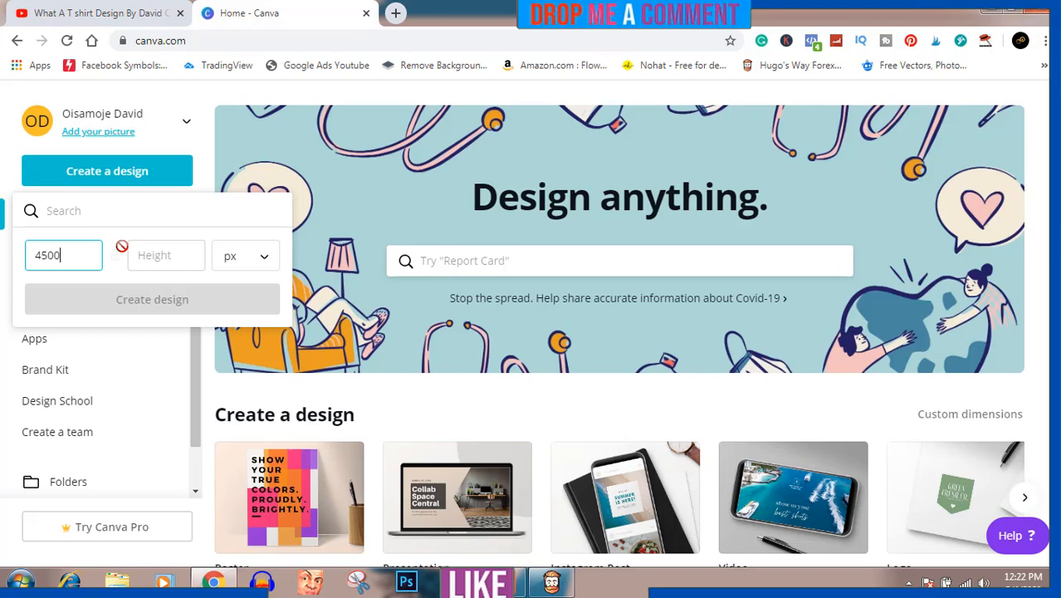
left_click(166, 256)
type("54")
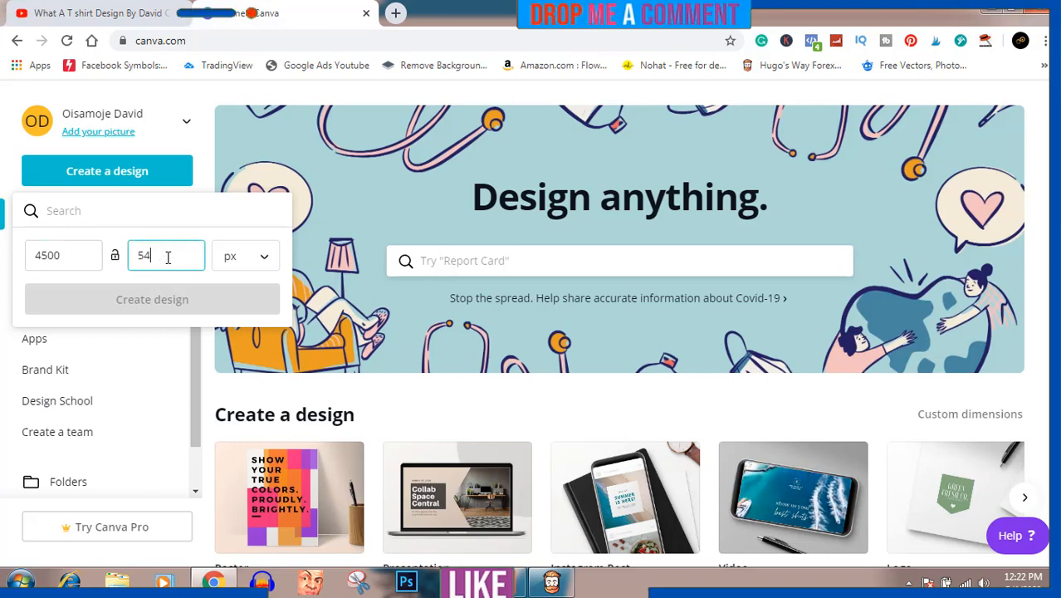
type("00")
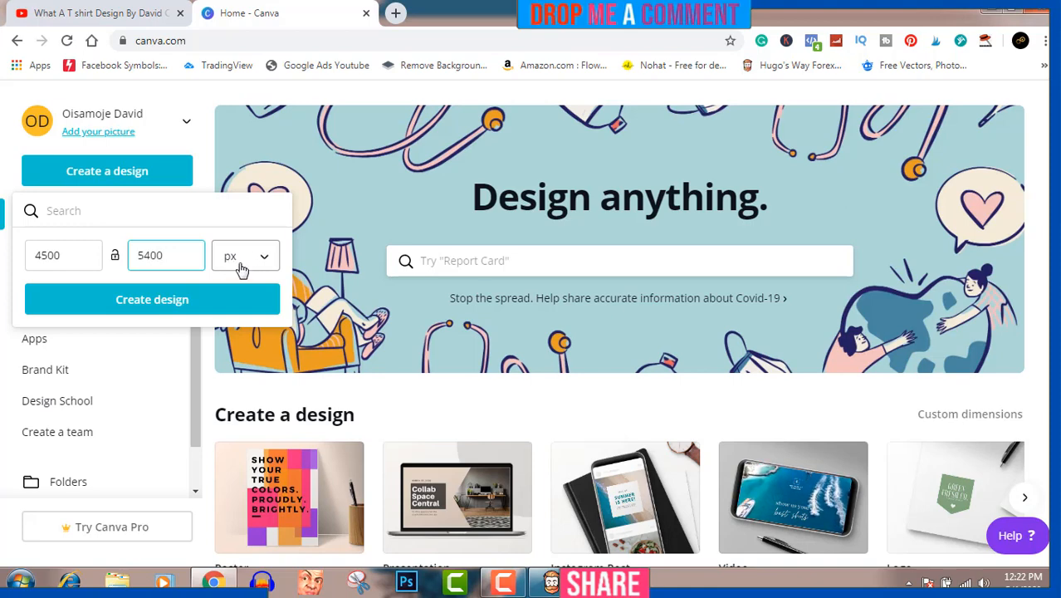
left_click(145, 303)
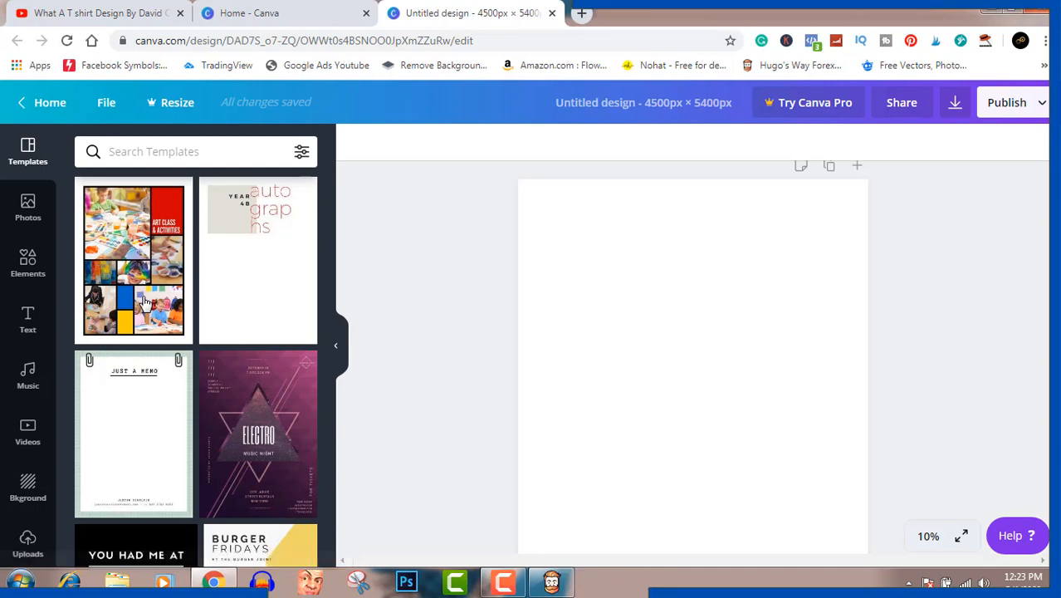
Step: Add two copies of the "Congrats!" Class of 2021 font combination, one mid-page and one in the lower part of the page
left_click(27, 324)
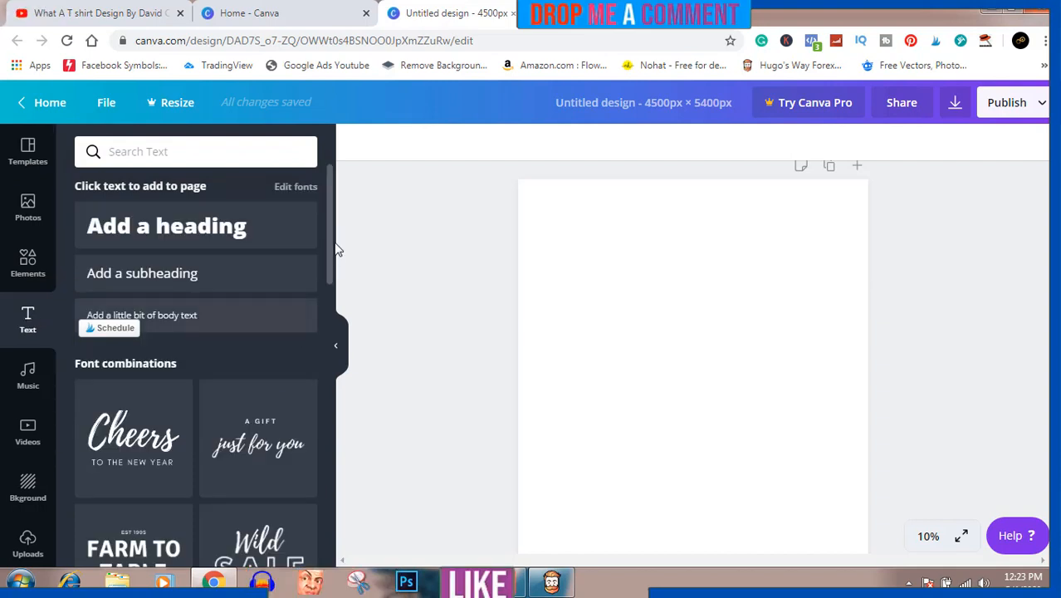
left_click_drag(329, 244, 338, 483)
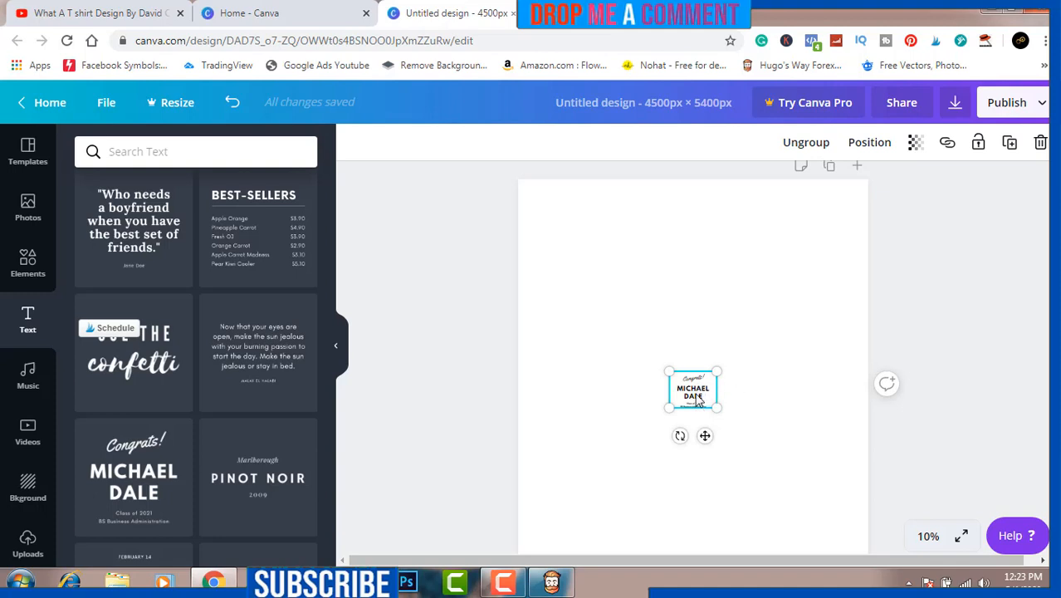
left_click_drag(692, 398, 644, 470)
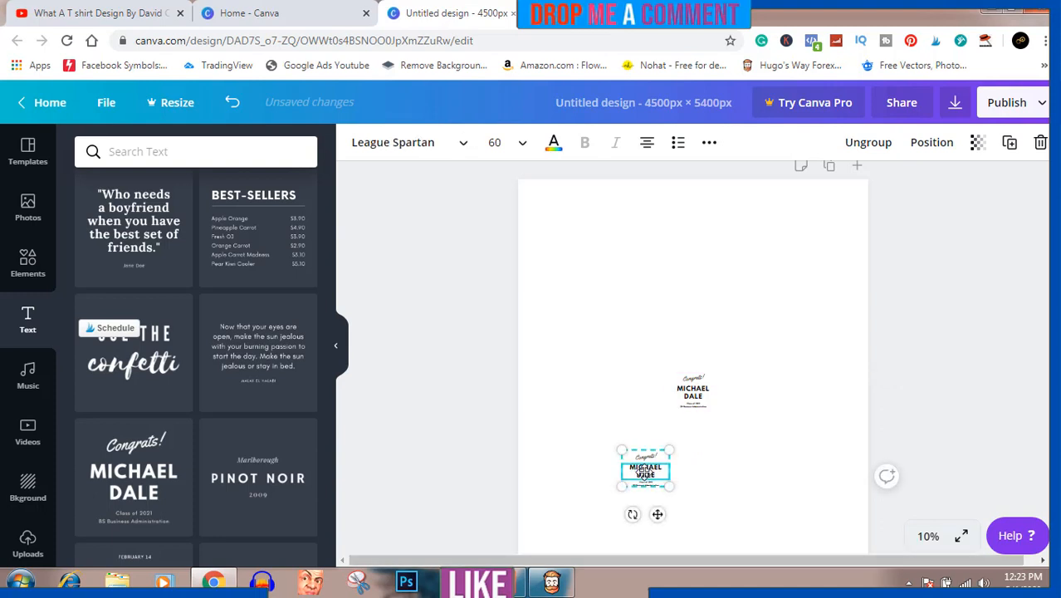
Step: Enlarge the mid-page "Congrats!" text group until its bold name heading is about size 604, and centre it horizontally on the page
left_click(717, 406)
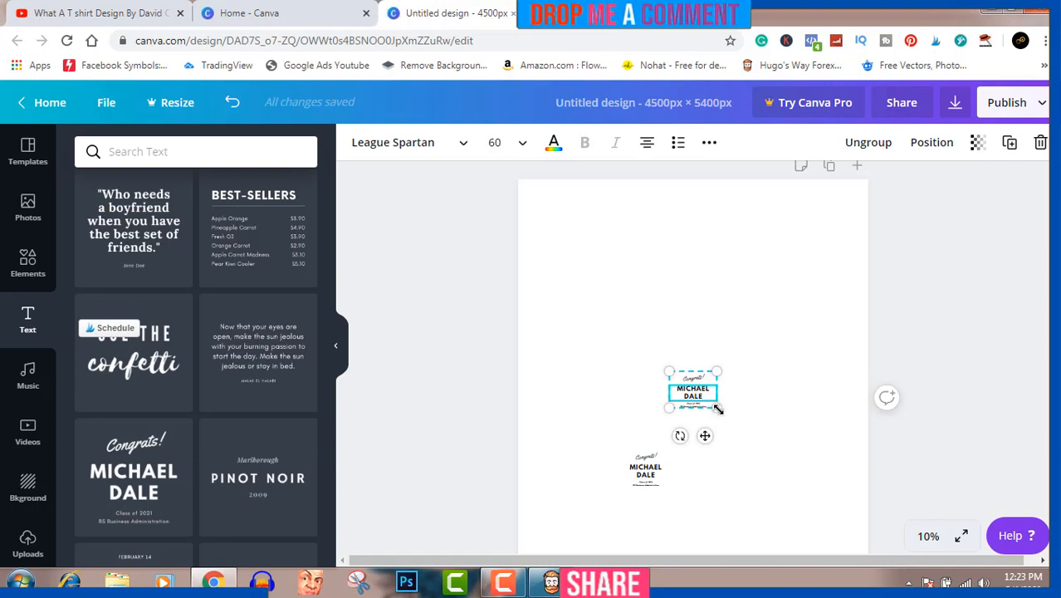
left_click_drag(717, 408, 934, 516)
left_click_drag(833, 450, 737, 297)
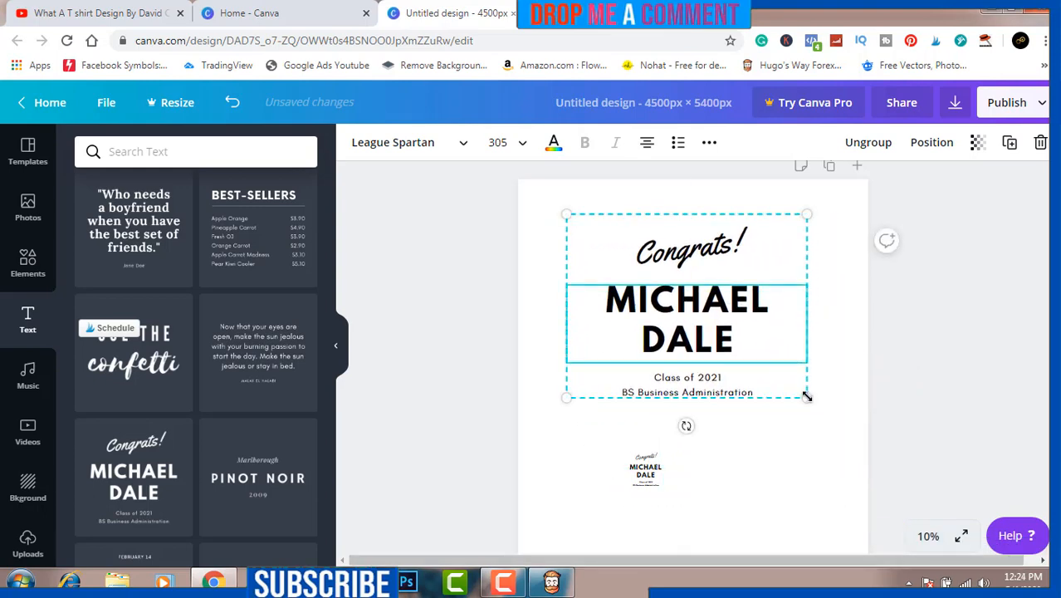
left_click_drag(810, 393, 922, 496)
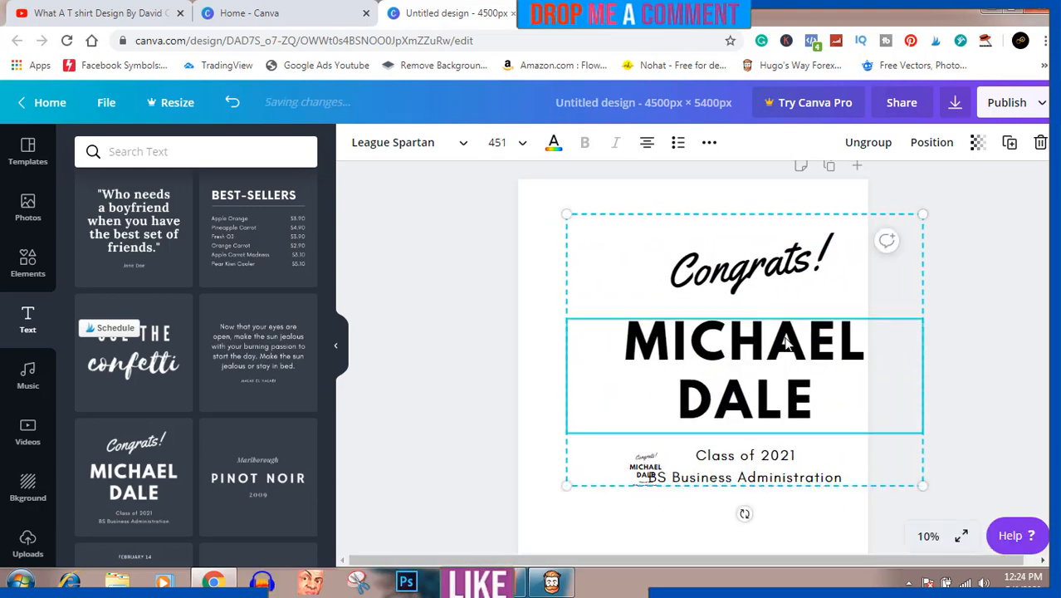
left_click_drag(768, 311, 729, 289)
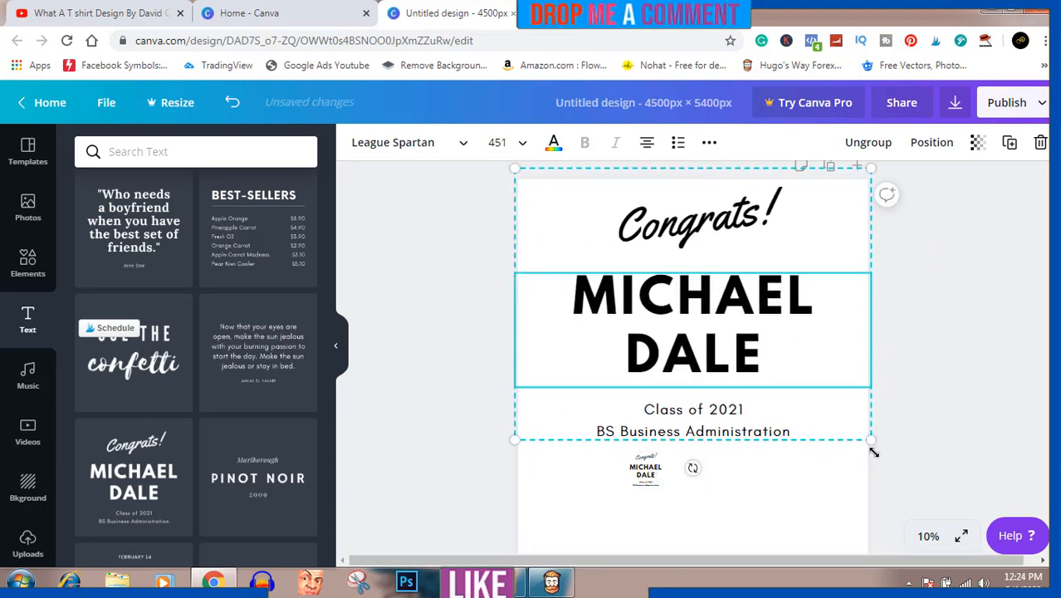
left_click_drag(871, 439, 970, 542)
left_click_drag(818, 334, 756, 299)
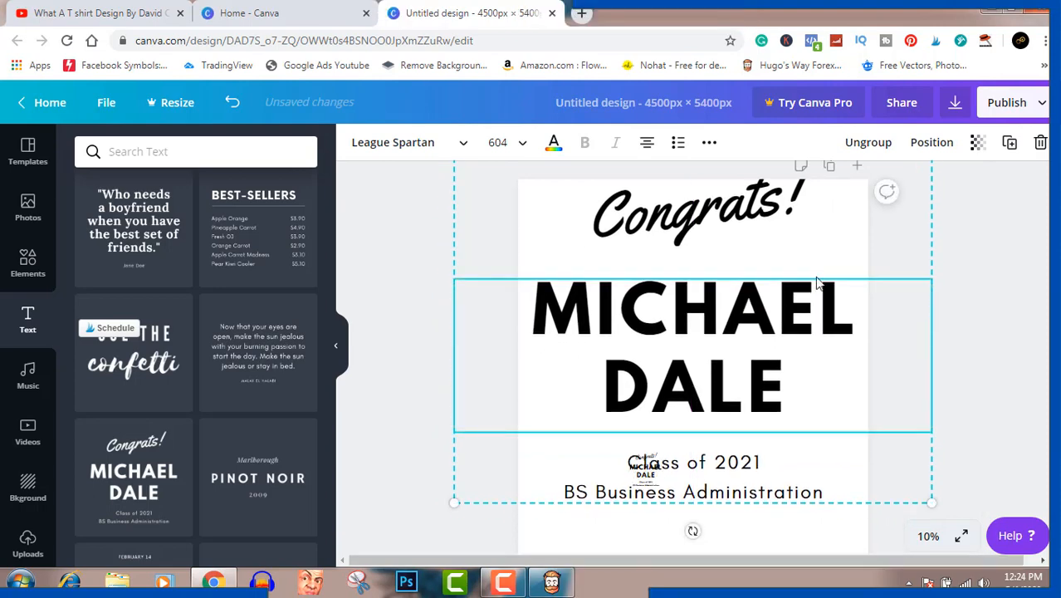
Step: Ungroup the enlarged text and delete its "Congrats!" line and the "Class of 2021" lines, keeping the bold name heading
left_click(886, 148)
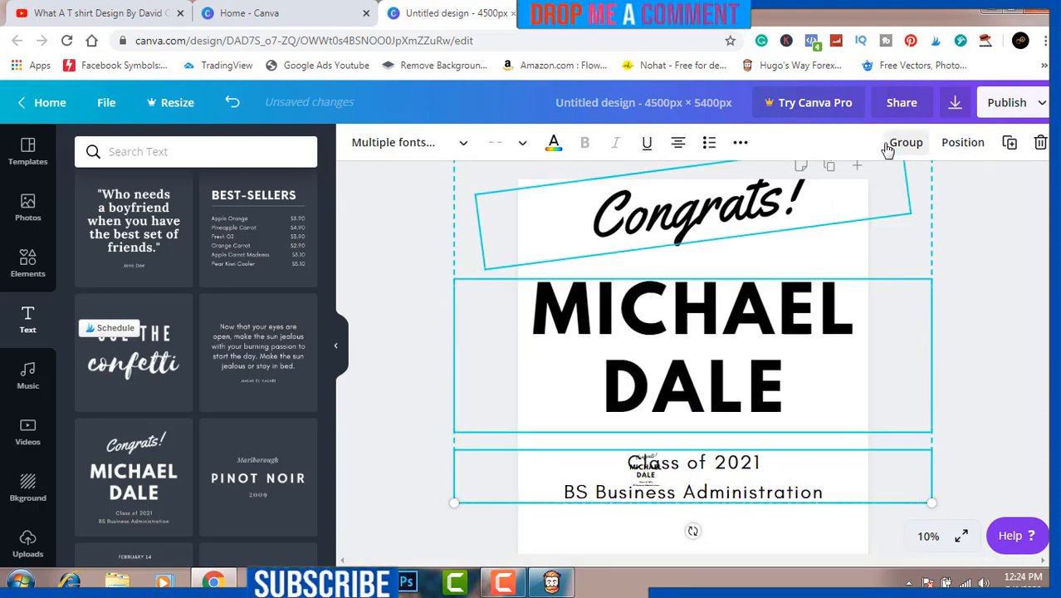
left_click(983, 248)
left_click(782, 212)
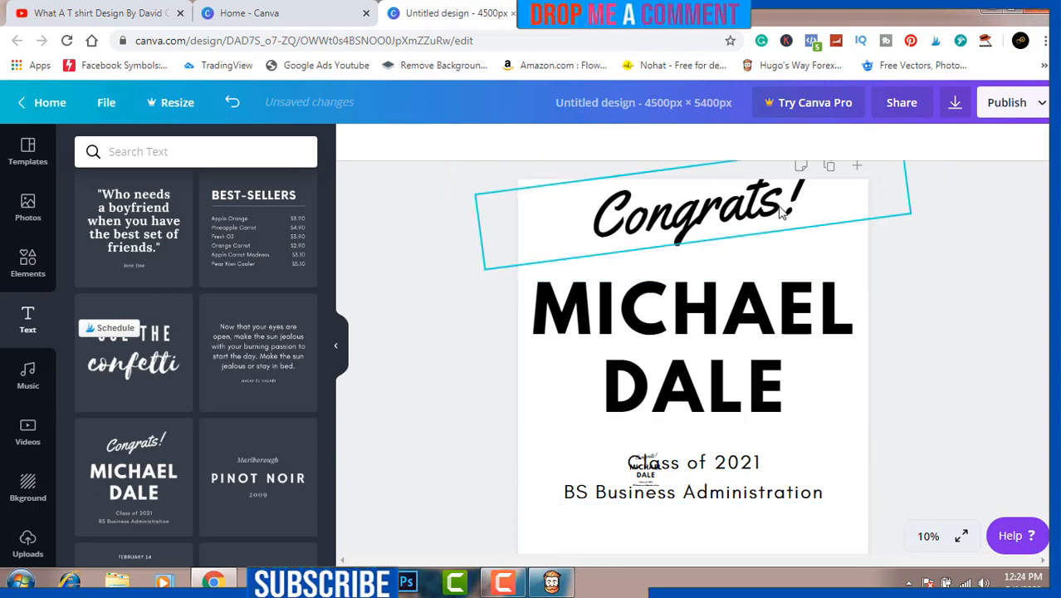
key("Delete")
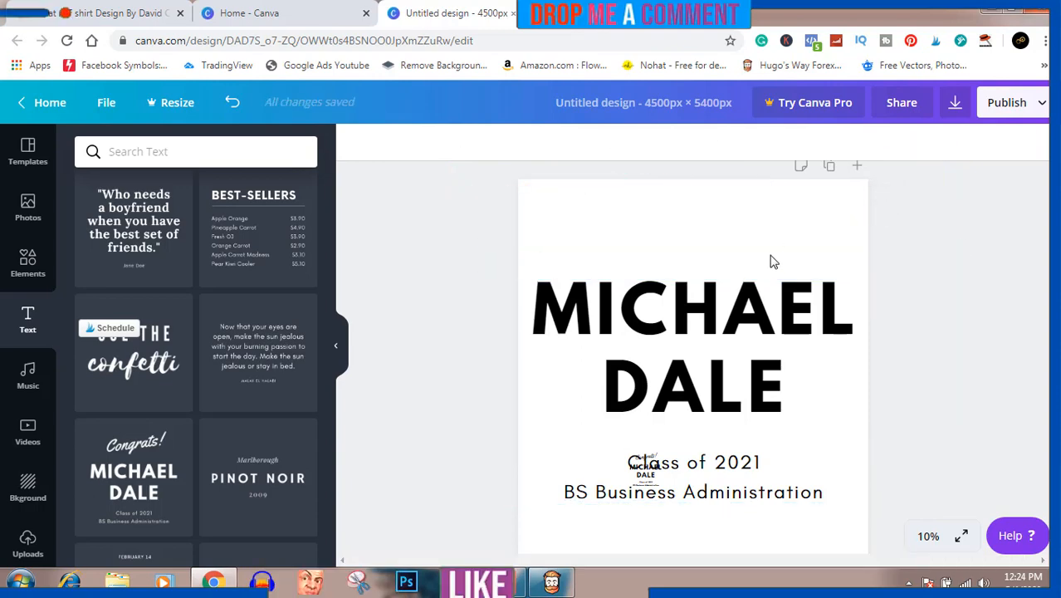
left_click(750, 464)
key("Delete")
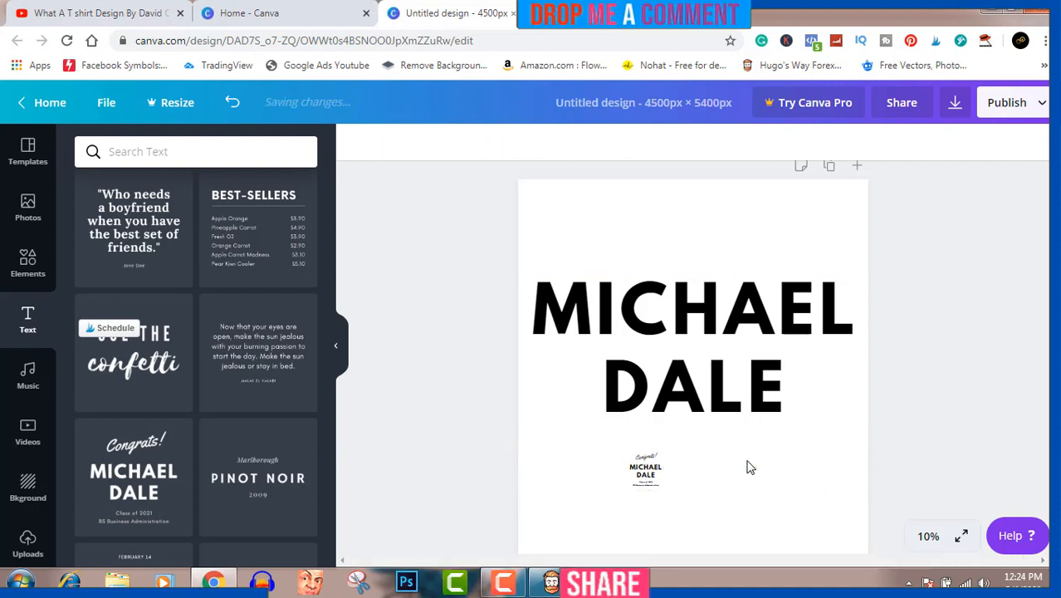
Step: Replace the two-line bold name heading with the word "GIVE"
left_click(724, 400)
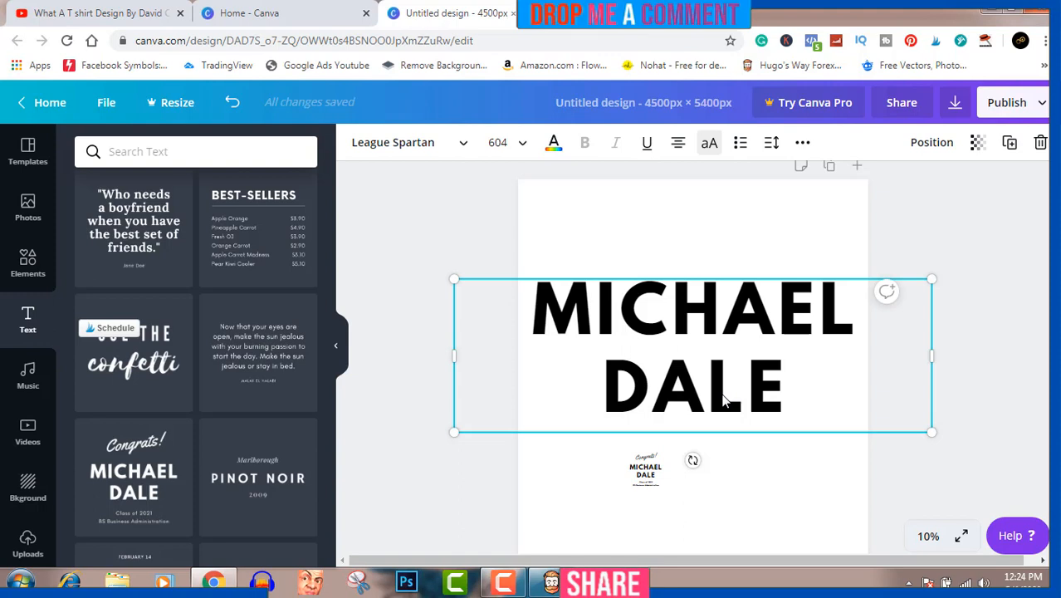
left_click(788, 388)
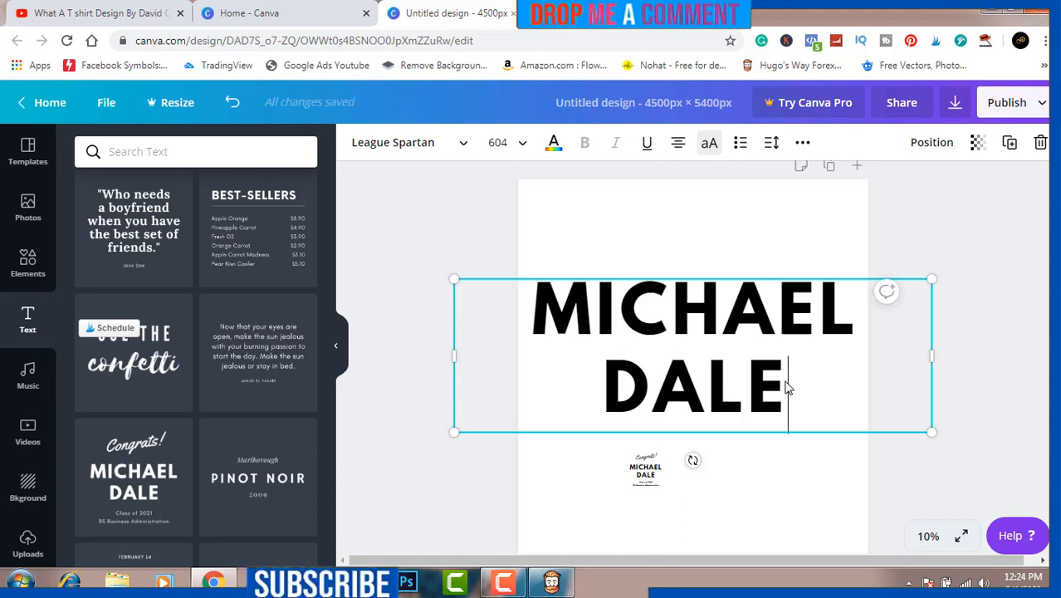
key("BackSpace")
key("BackSpace")
key("BackSpace")
key("BackSpace")
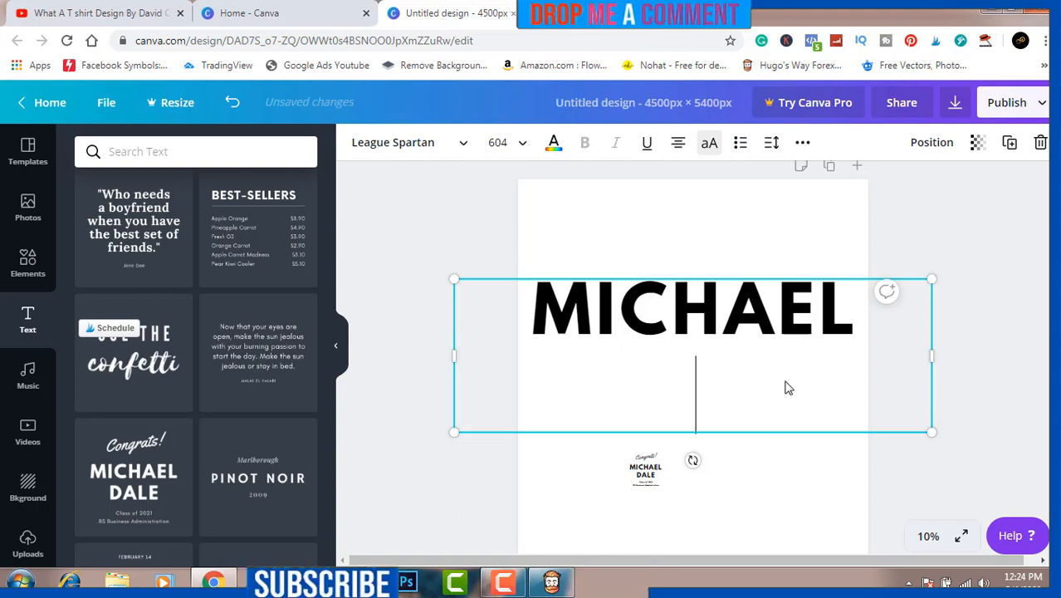
key("ctrl+a")
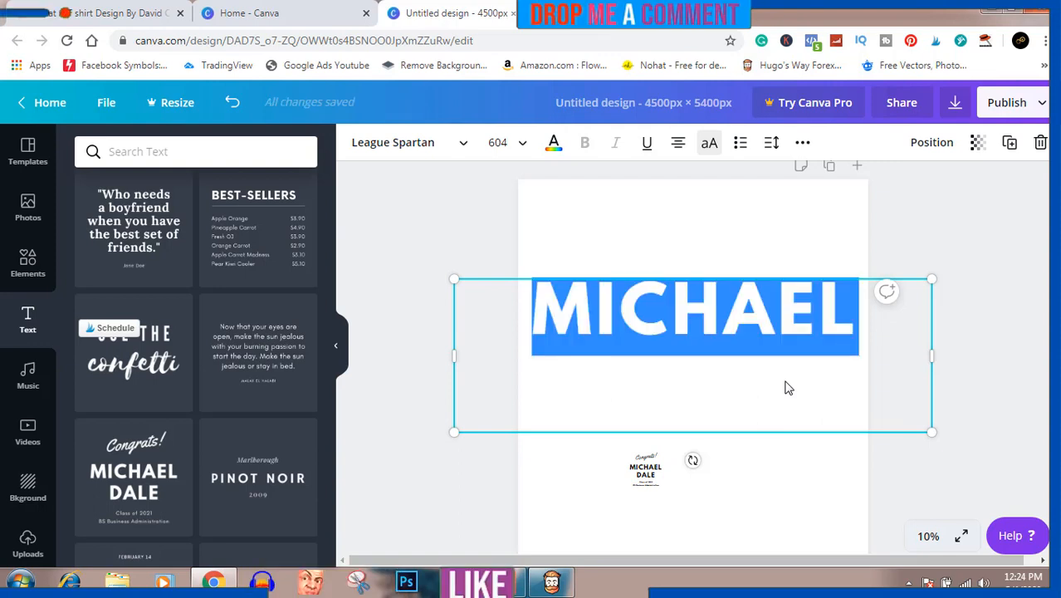
type("GI")
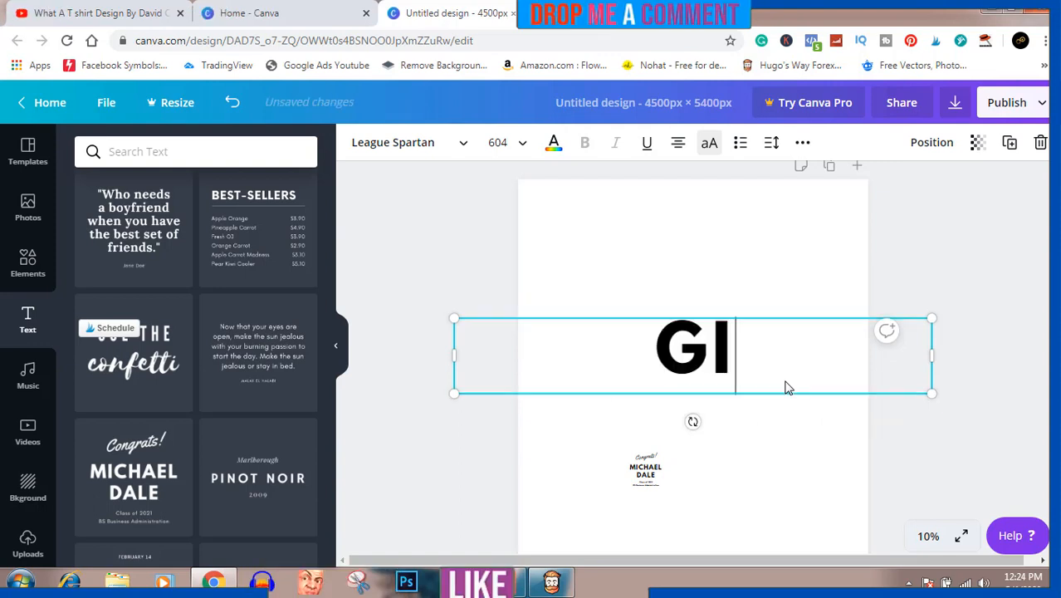
type("VE")
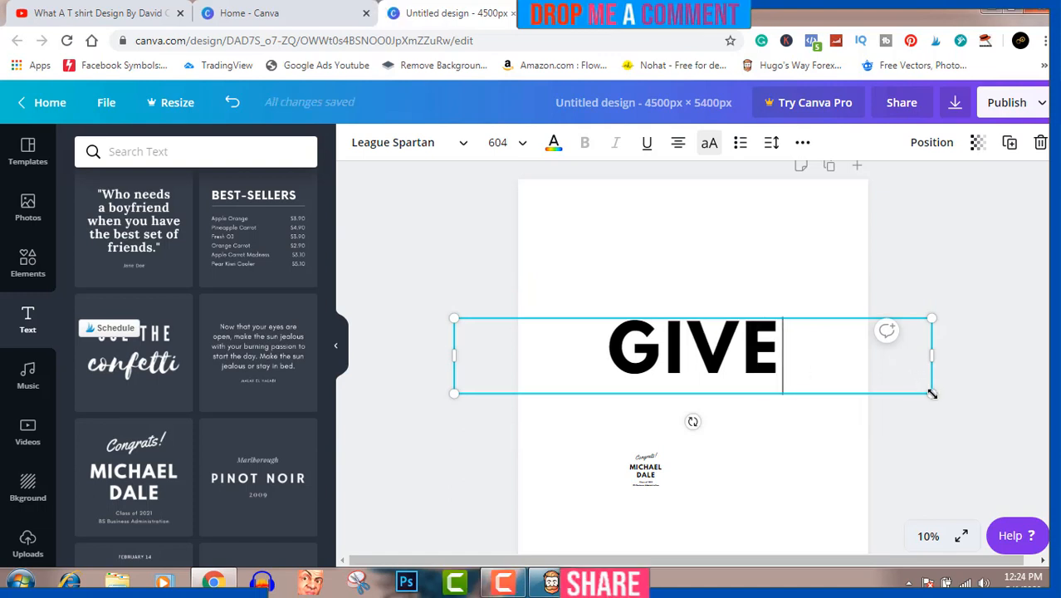
Step: Enlarge the GIVE text box to about 10,750 px wide so the word nearly spans the page, and centre it near the page's top
left_click_drag(932, 393, 1039, 430)
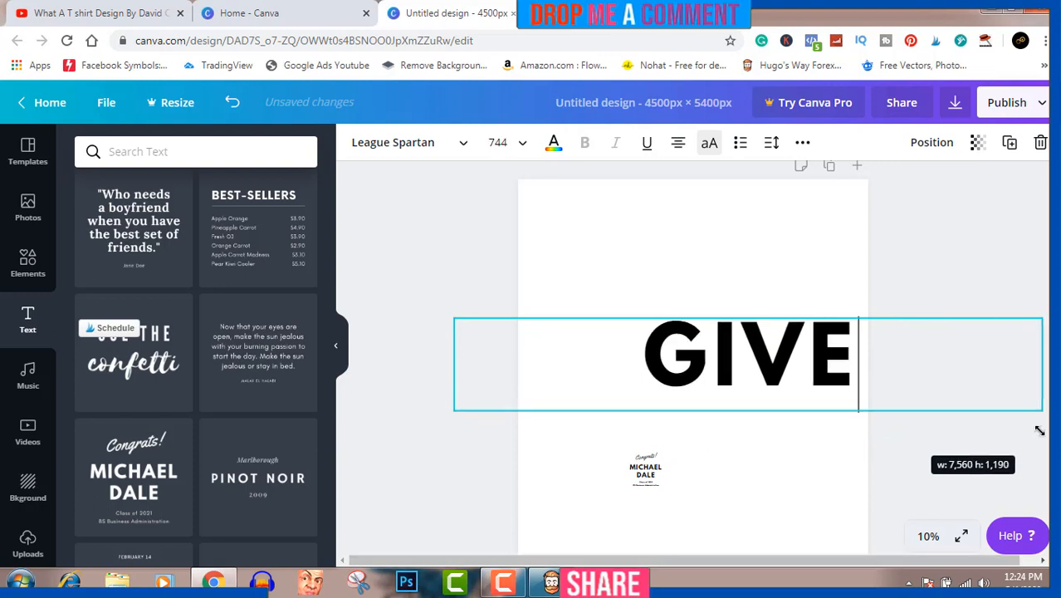
left_click(934, 256)
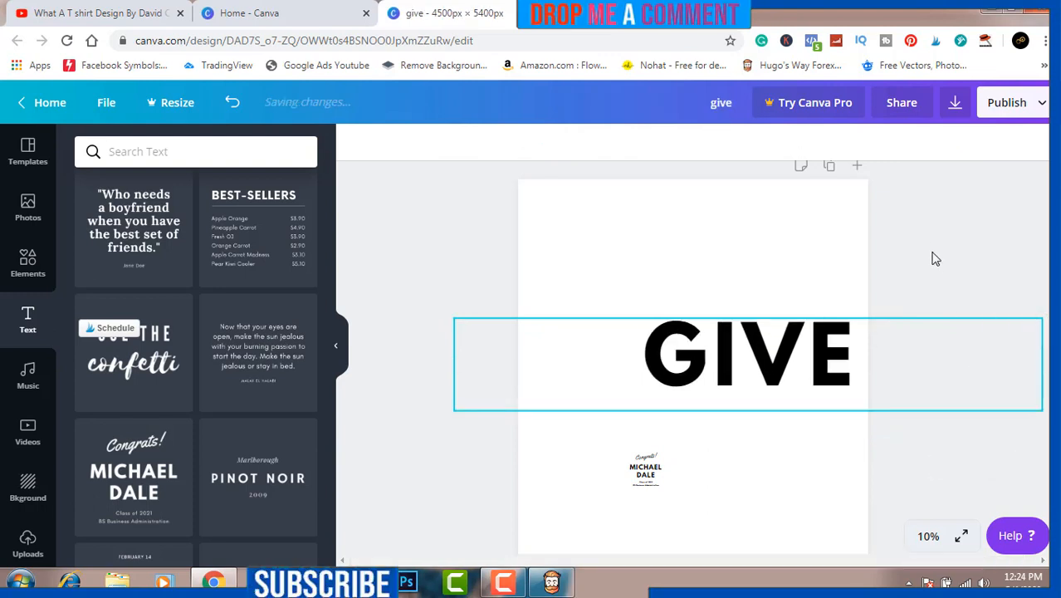
left_click_drag(834, 355, 776, 277)
left_click_drag(985, 338, 1030, 440)
left_click_drag(962, 286, 891, 266)
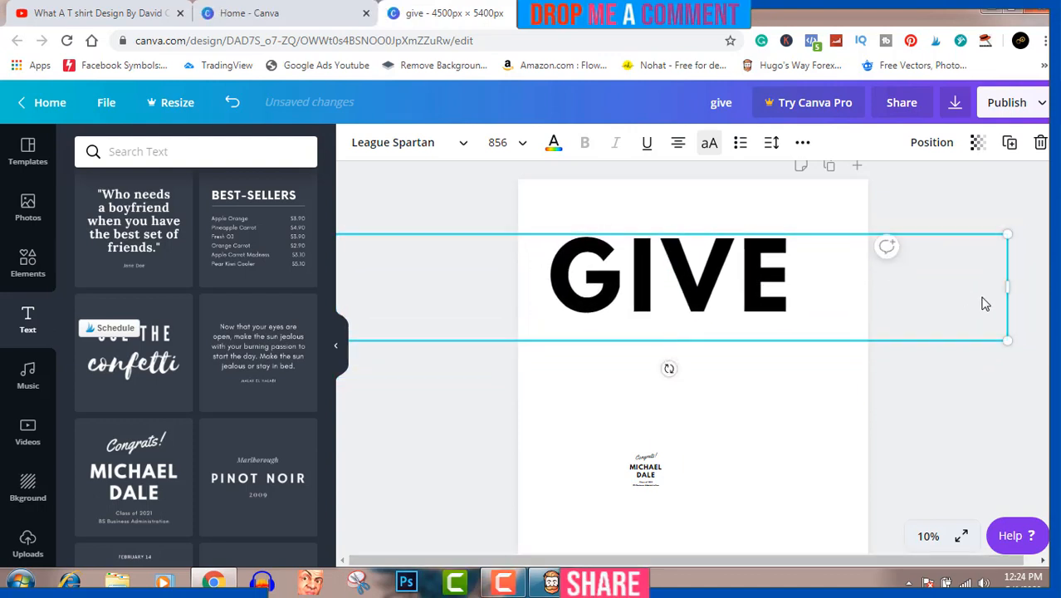
left_click_drag(1006, 341, 997, 453)
left_click_drag(902, 284, 794, 284)
left_click_drag(965, 358, 1046, 392)
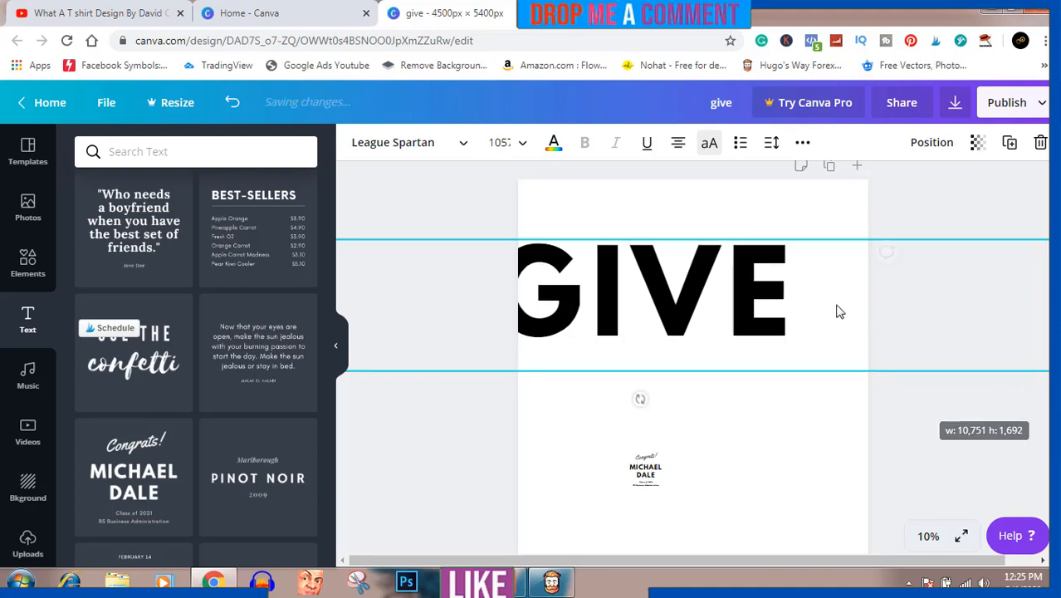
left_click_drag(786, 291, 818, 269)
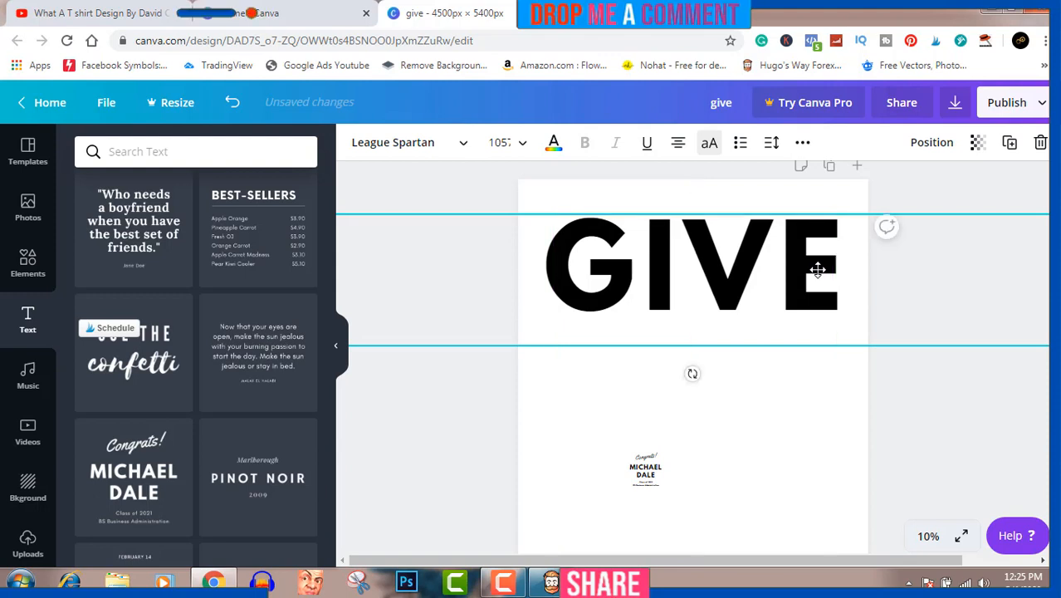
left_click(933, 403)
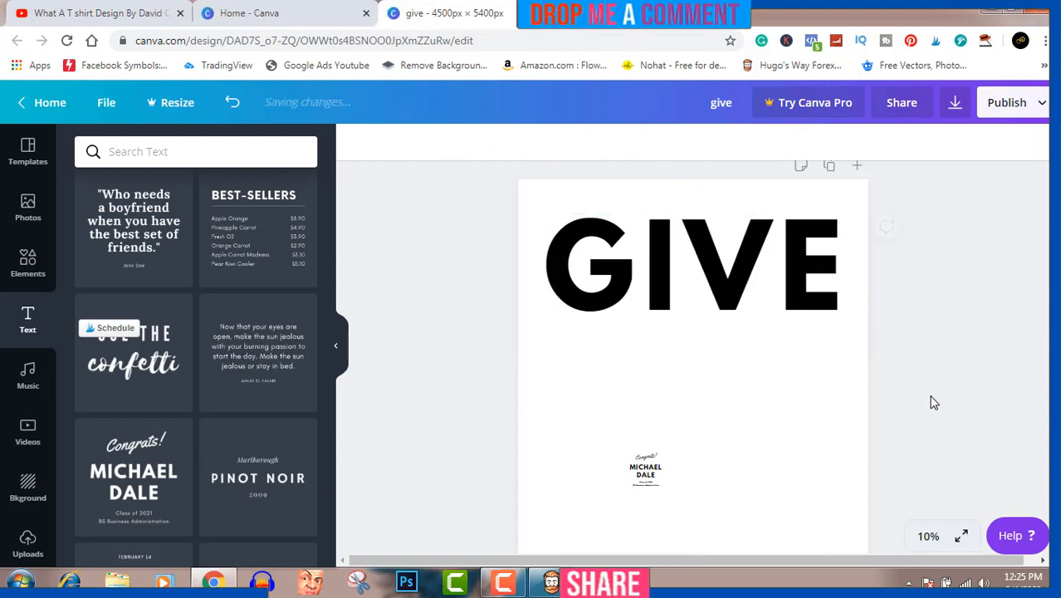
Step: Delete the small leftover copy of the "Congrats!" text group below GIVE
left_click(646, 476)
key("Delete")
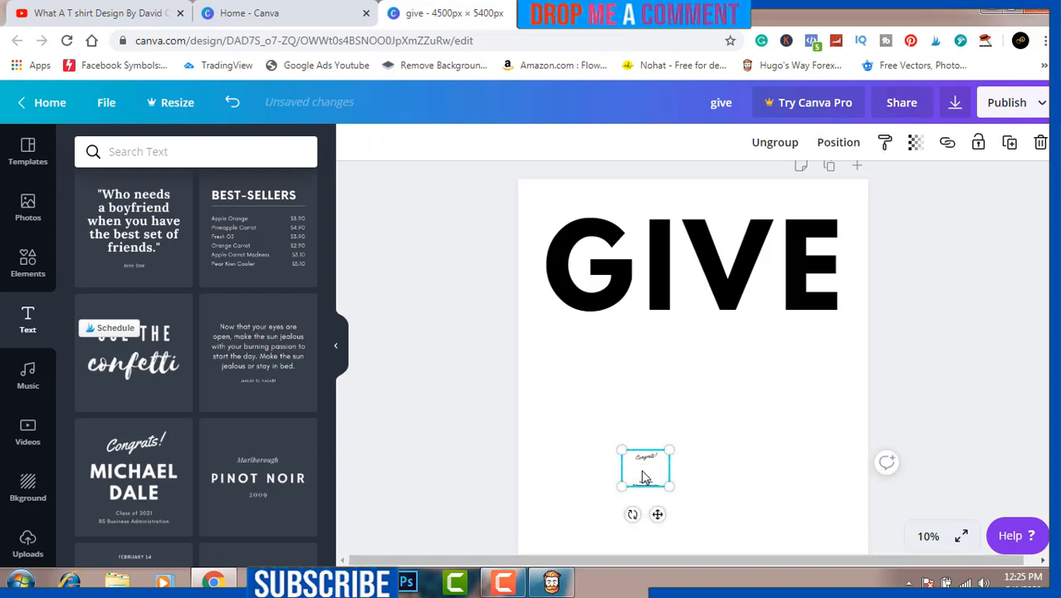
key("Delete")
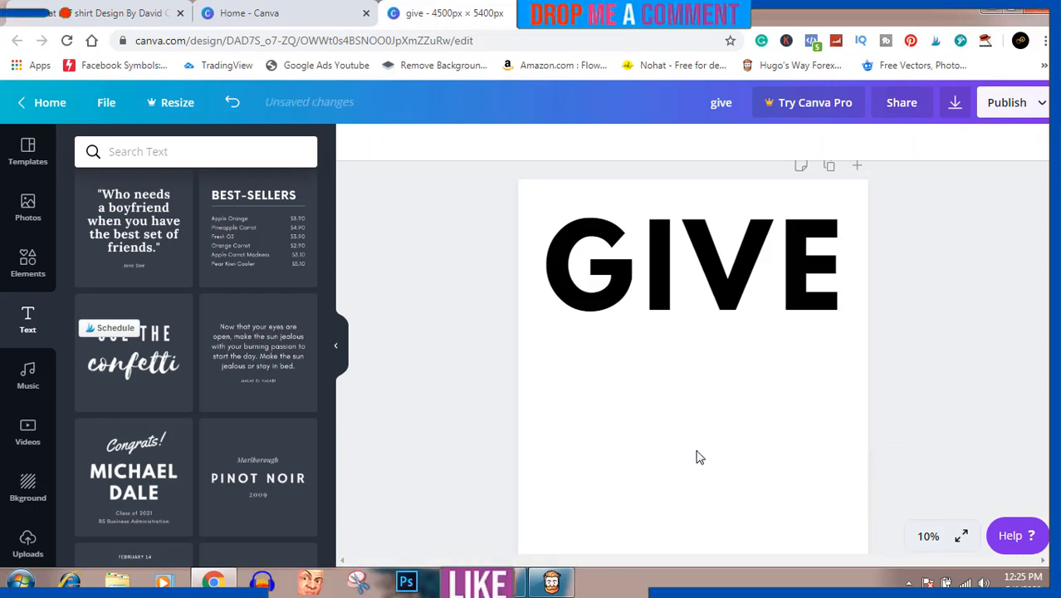
Step: Add the "Wild SALE" font combination, enlarge it to nearly page width and place it centred below GIVE
left_click(729, 289)
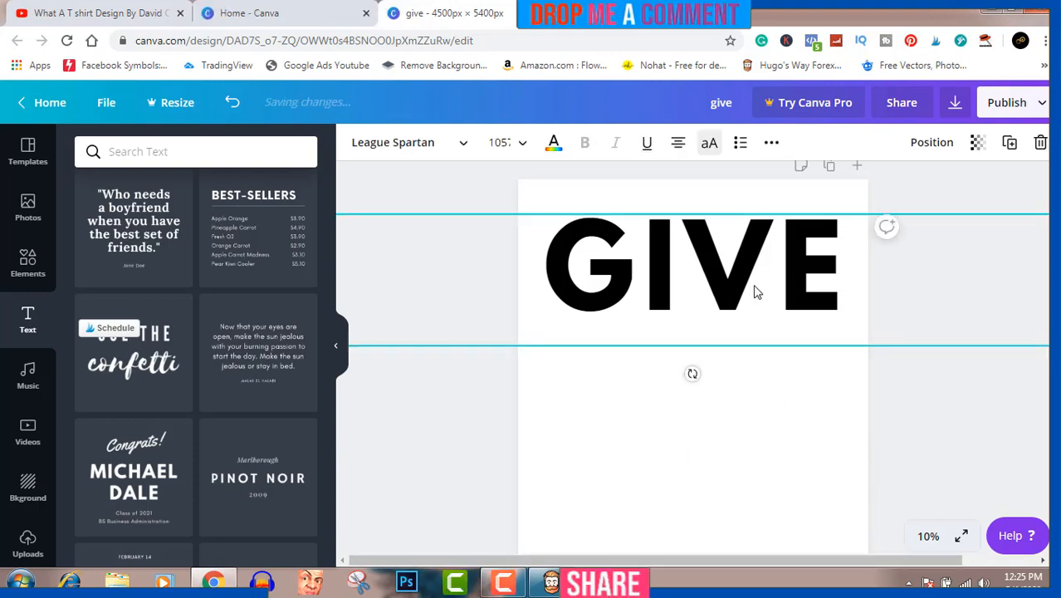
left_click(880, 383)
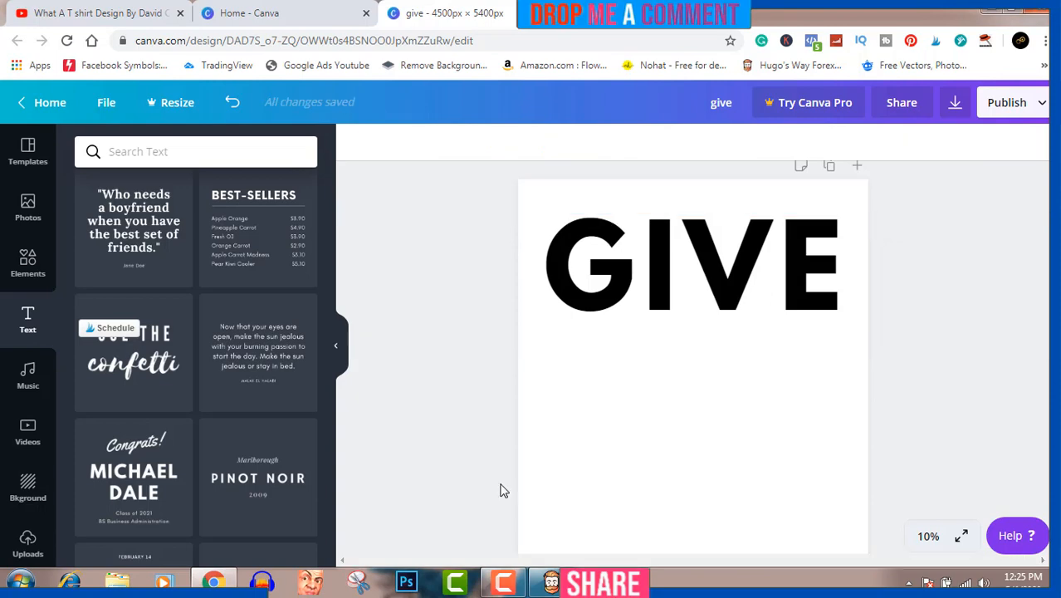
scroll(208, 504, "up", 5)
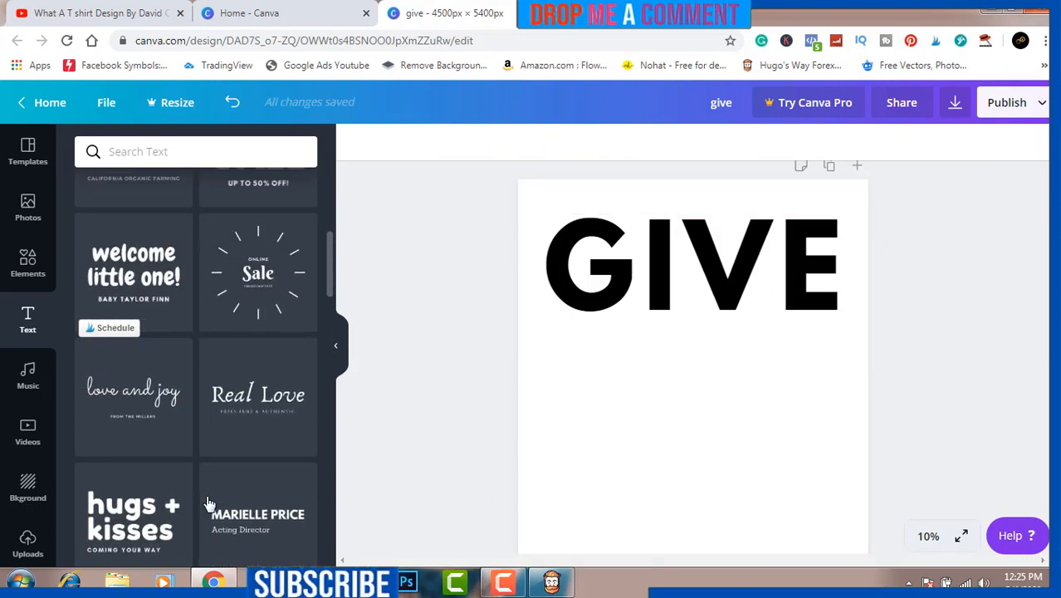
scroll(208, 501, "up", 5)
scroll(209, 502, "down", 2)
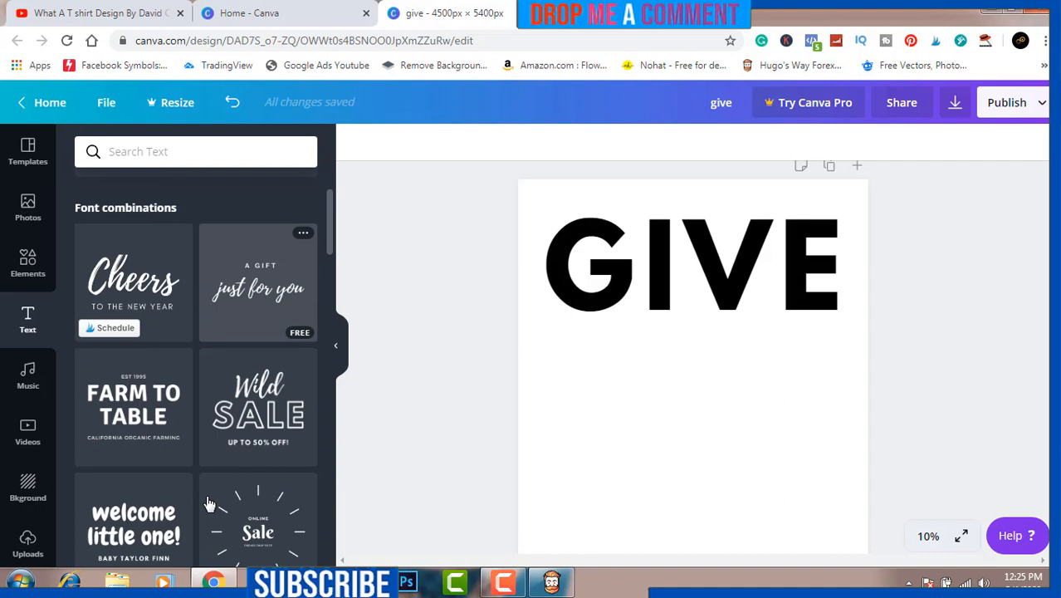
left_click(292, 422)
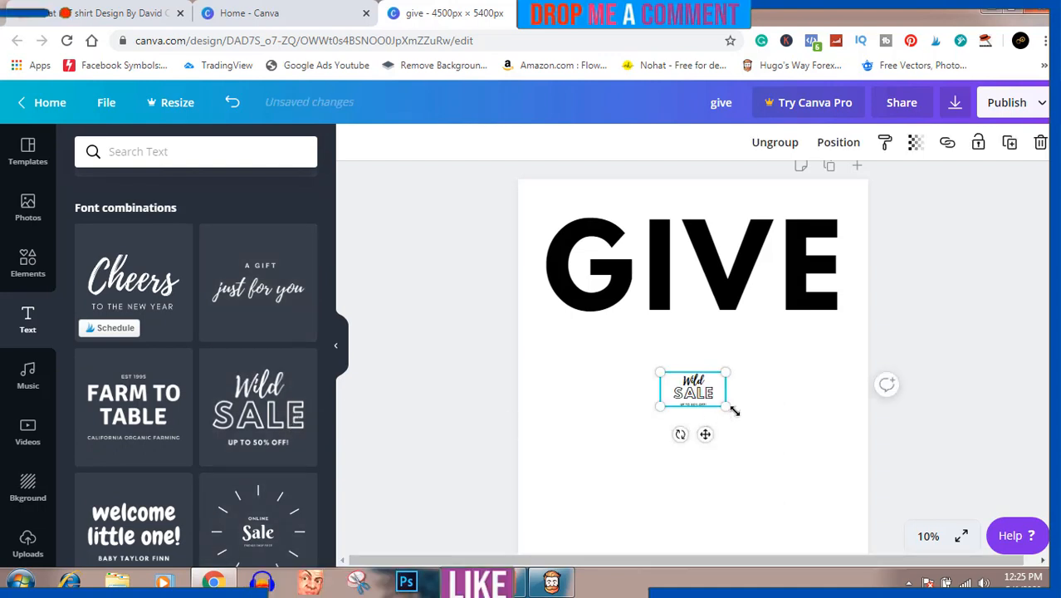
left_click_drag(725, 405, 930, 512)
left_click_drag(839, 455, 732, 450)
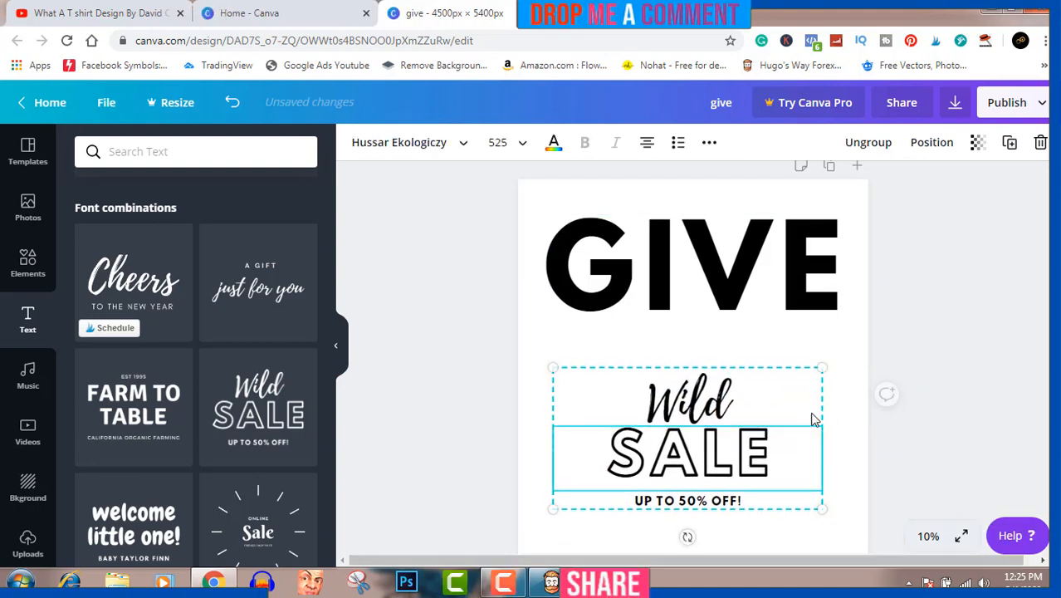
Step: Ungroup the "Wild SALE" text and delete its "Wild" and "UP TO 50% OFF!" lines, keeping the outlined SALE
left_click(872, 144)
left_click(982, 377)
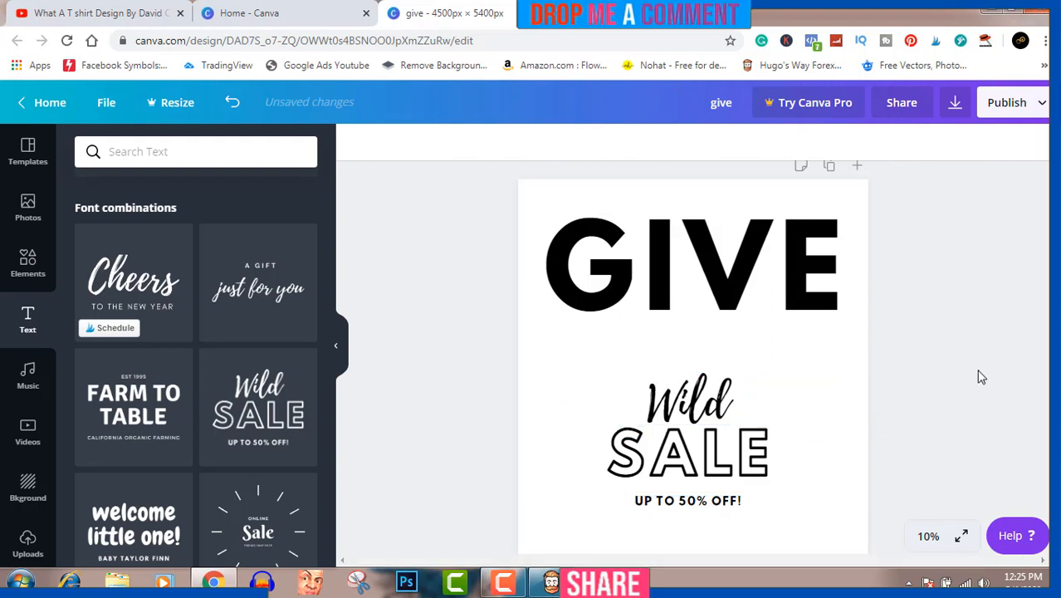
left_click(688, 409)
key("Delete")
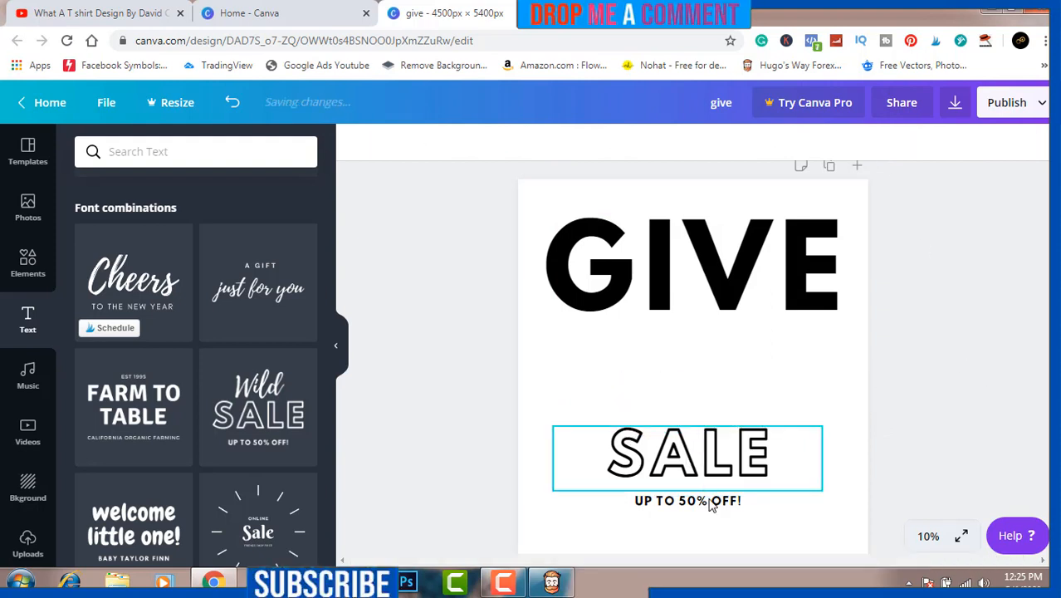
left_click(713, 506)
key("Delete")
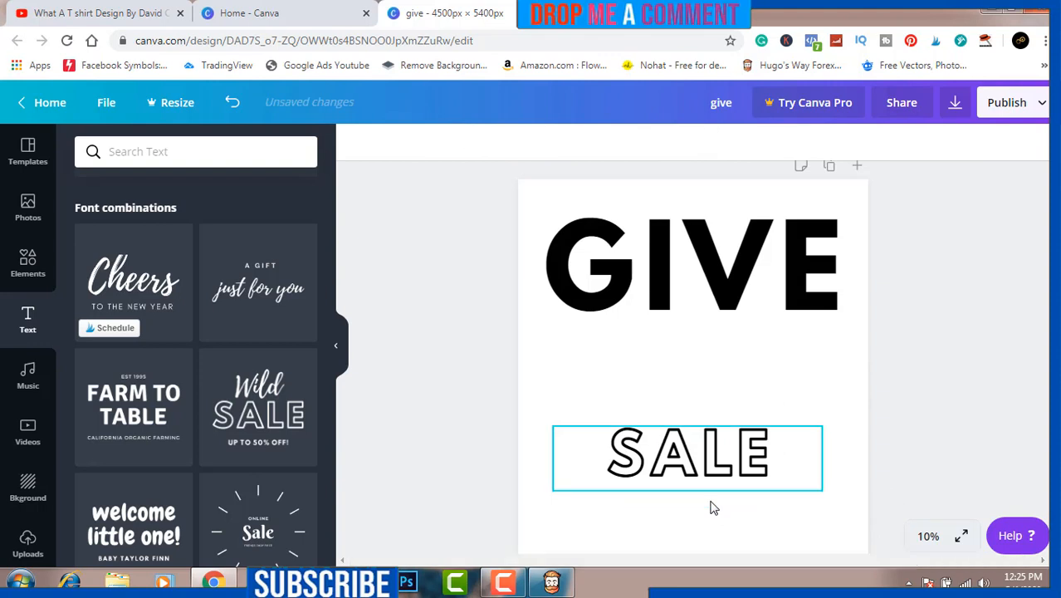
Step: Replace the outlined word SALE with "MOOD" and rotate it 90° counterclockwise so it reads upwards
left_click(712, 467)
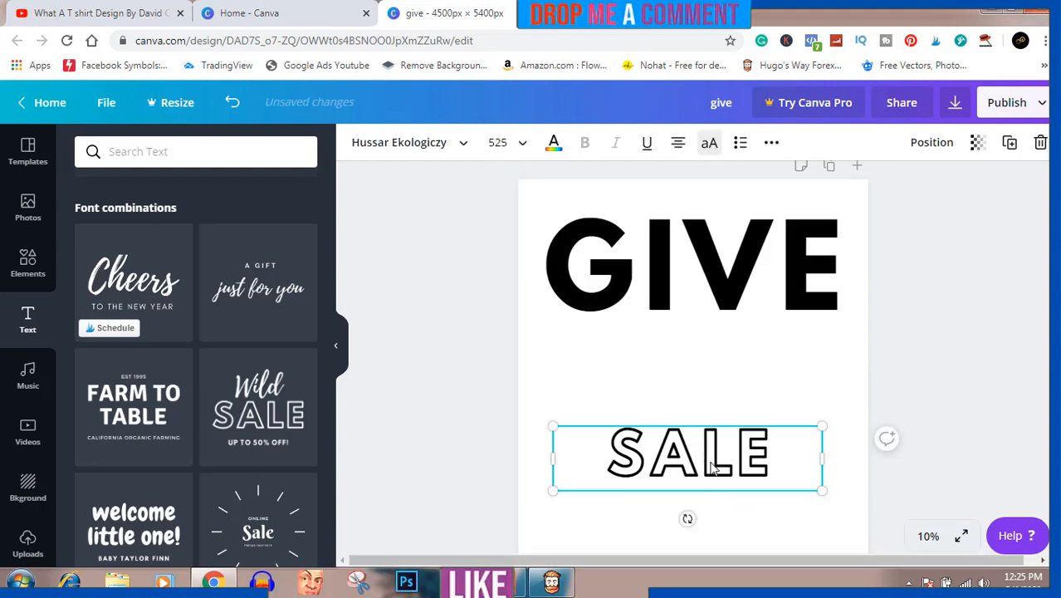
key("ctrl+a")
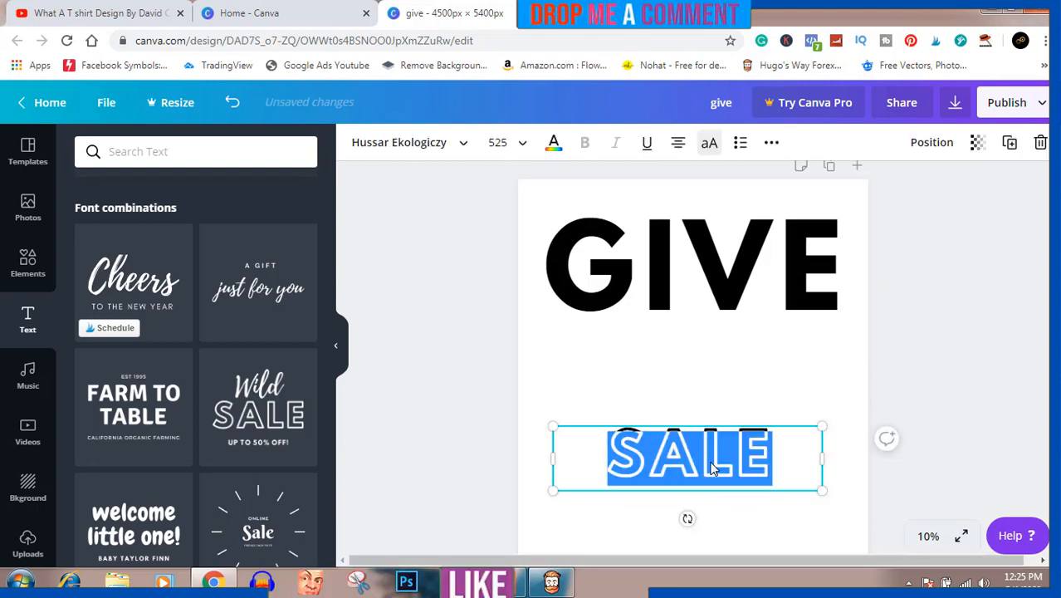
type("MOOD")
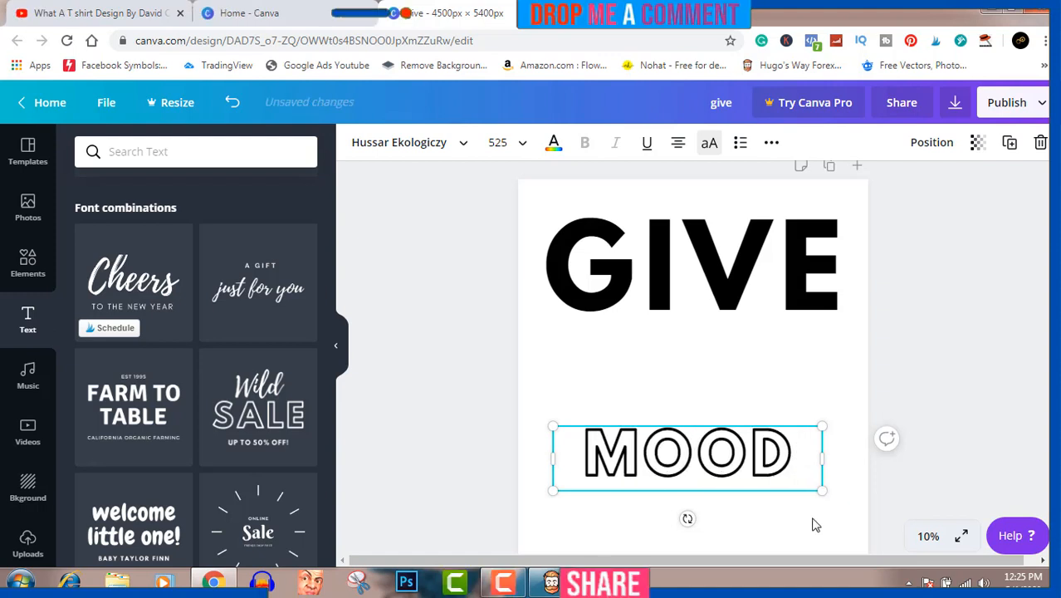
left_click_drag(687, 518, 774, 458)
left_click(911, 421)
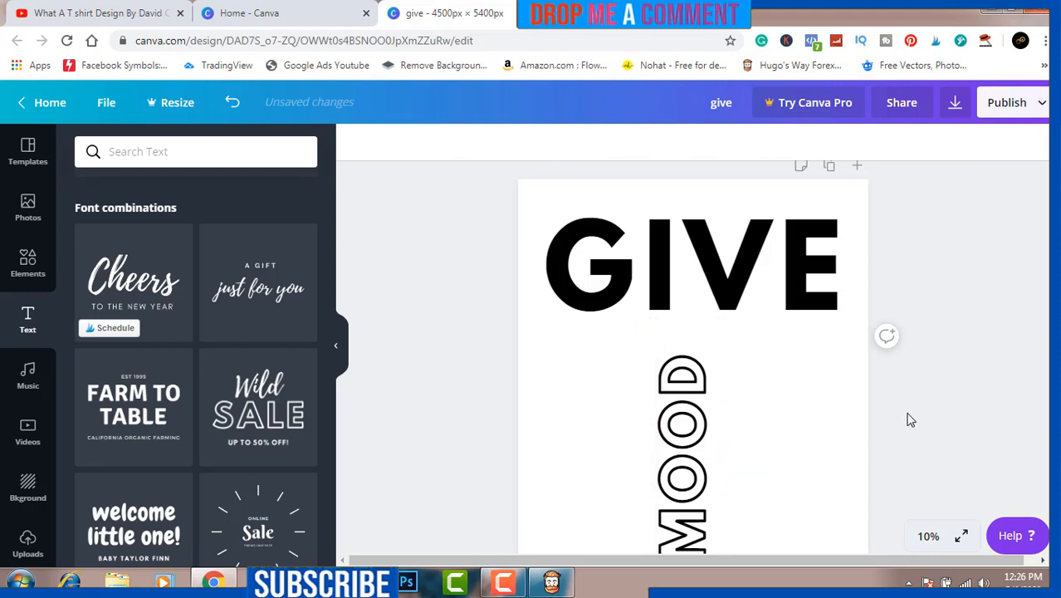
Step: Centre the vertical MOOD text beneath GIVE and enlarge it to font size 696, filling the space down to the page's lower edge
mouse_move(703, 424)
left_mouse_down()
mouse_move(715, 422)
mouse_move(693, 424)
left_mouse_up()
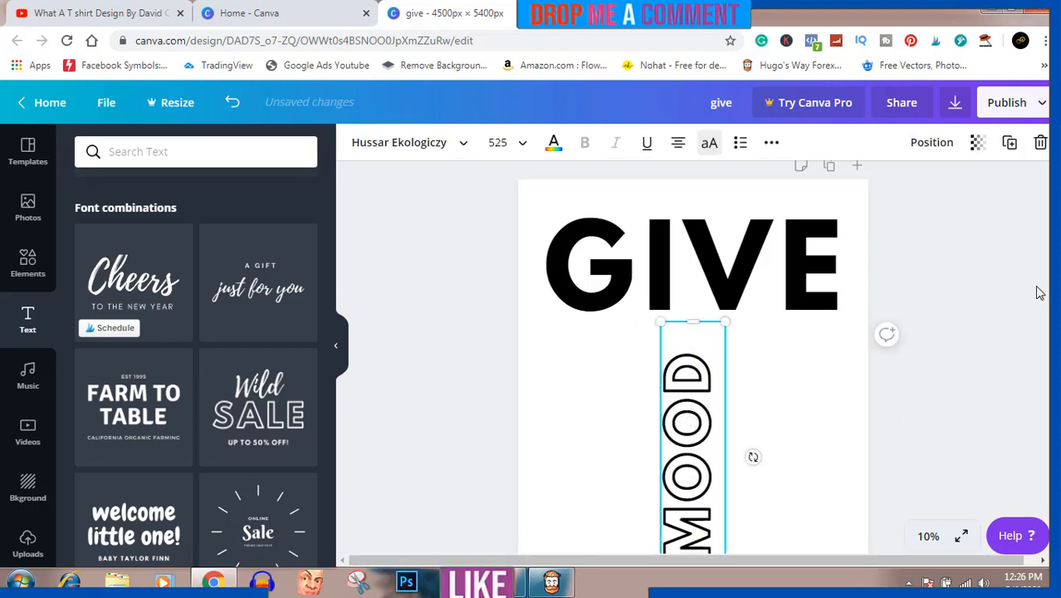
scroll(694, 357, "down", 3)
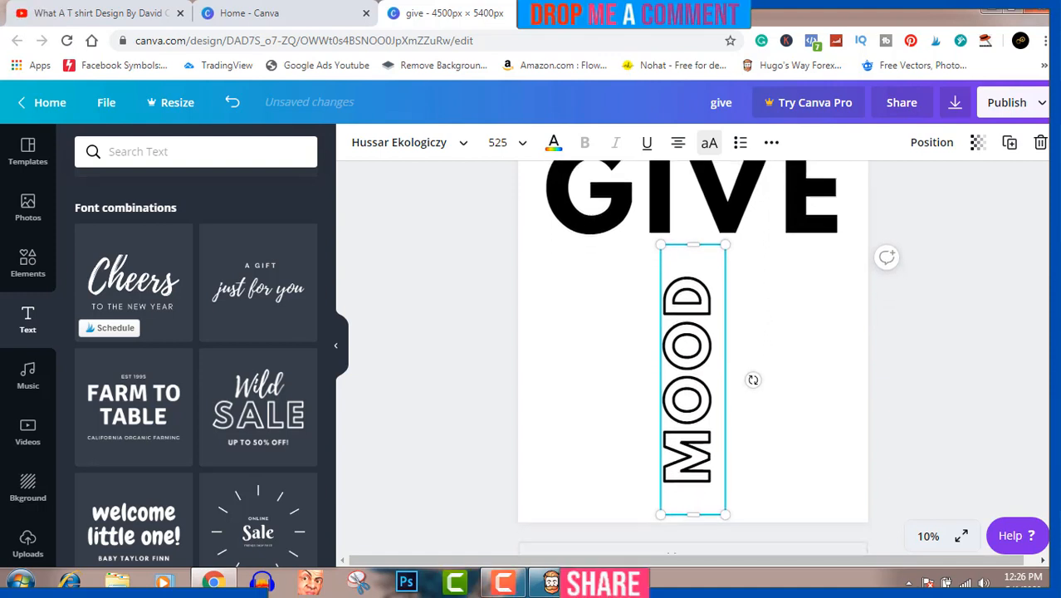
scroll(693, 349, "up", 1)
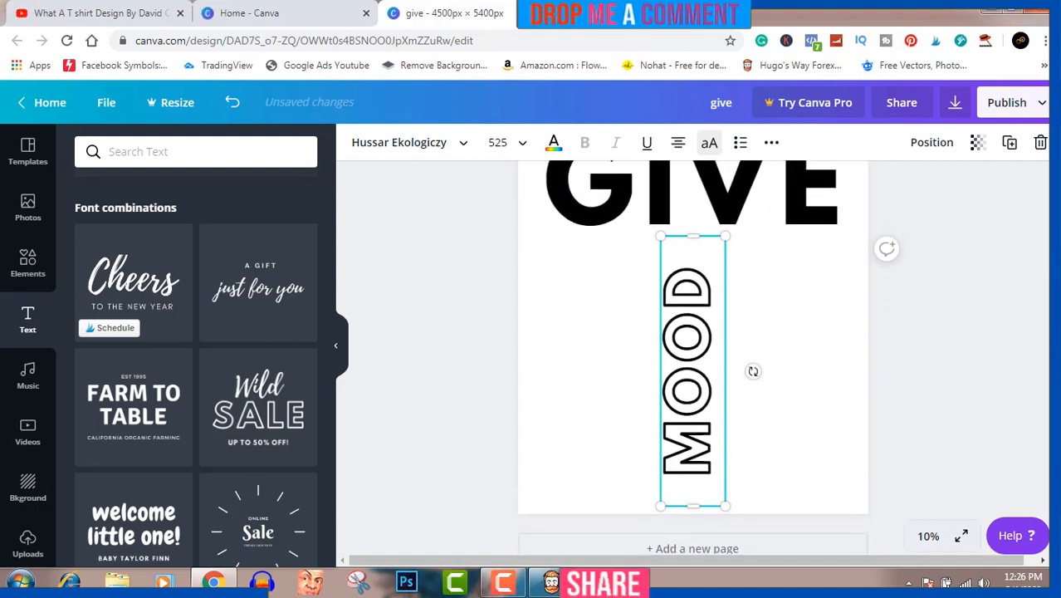
key("Escape")
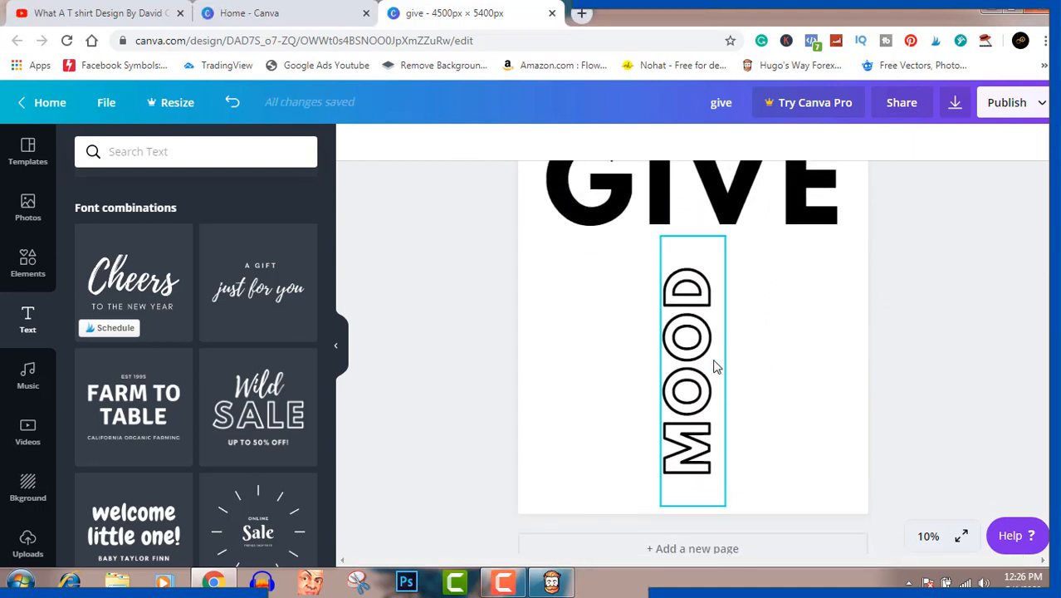
left_click_drag(704, 366, 704, 351)
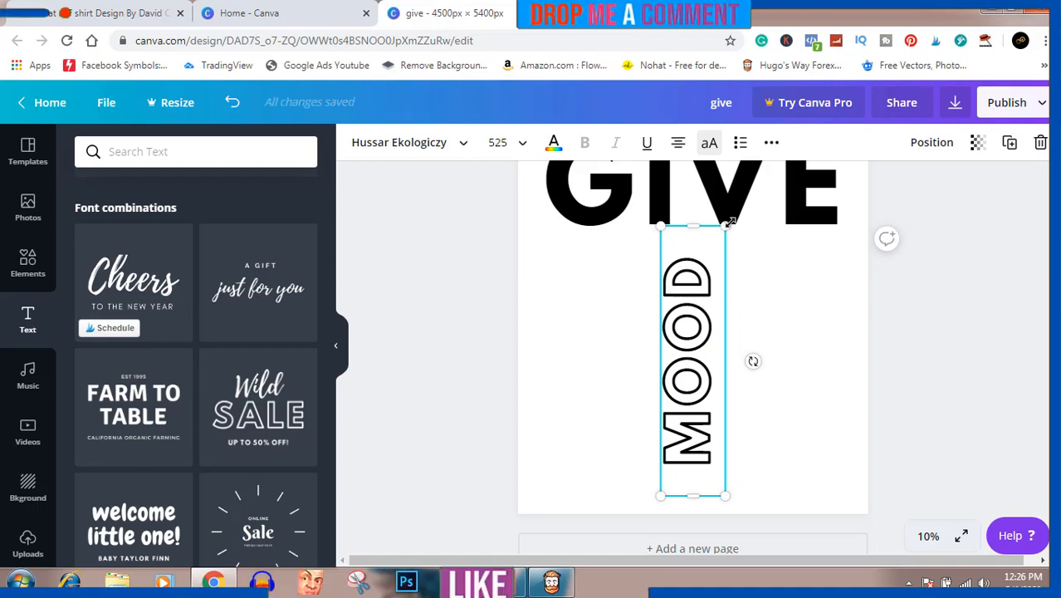
left_click_drag(725, 226, 716, 290)
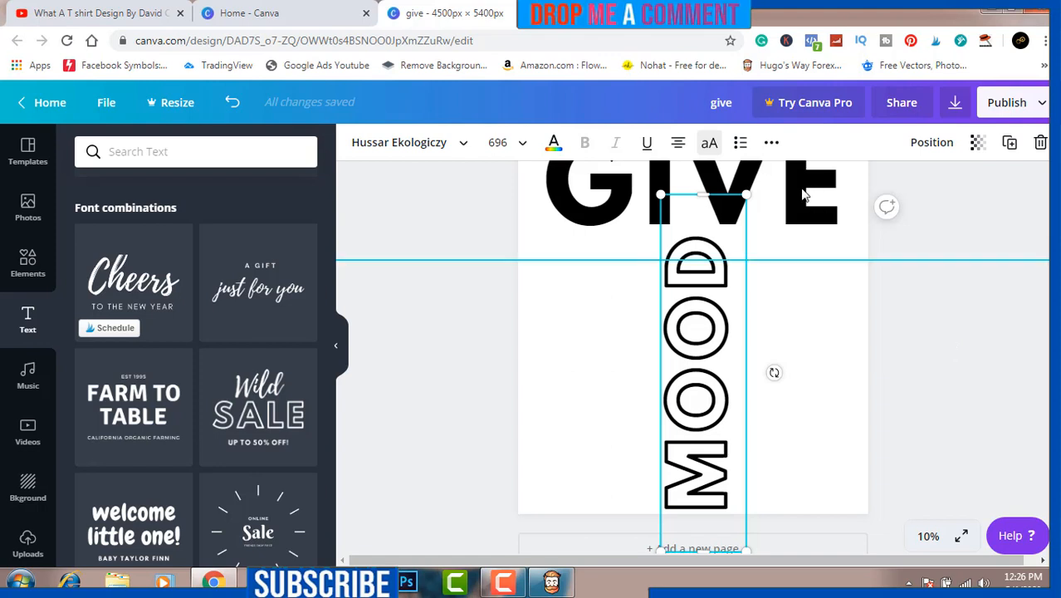
Step: Recolour the GIVE heading with the custom blue #357ac2
left_click(803, 194)
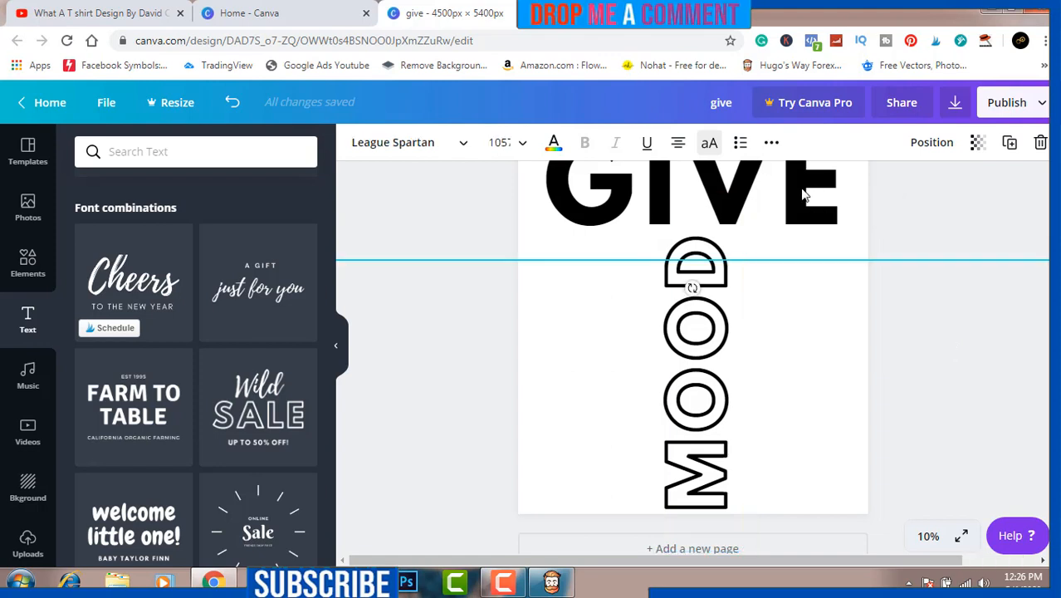
left_click(553, 143)
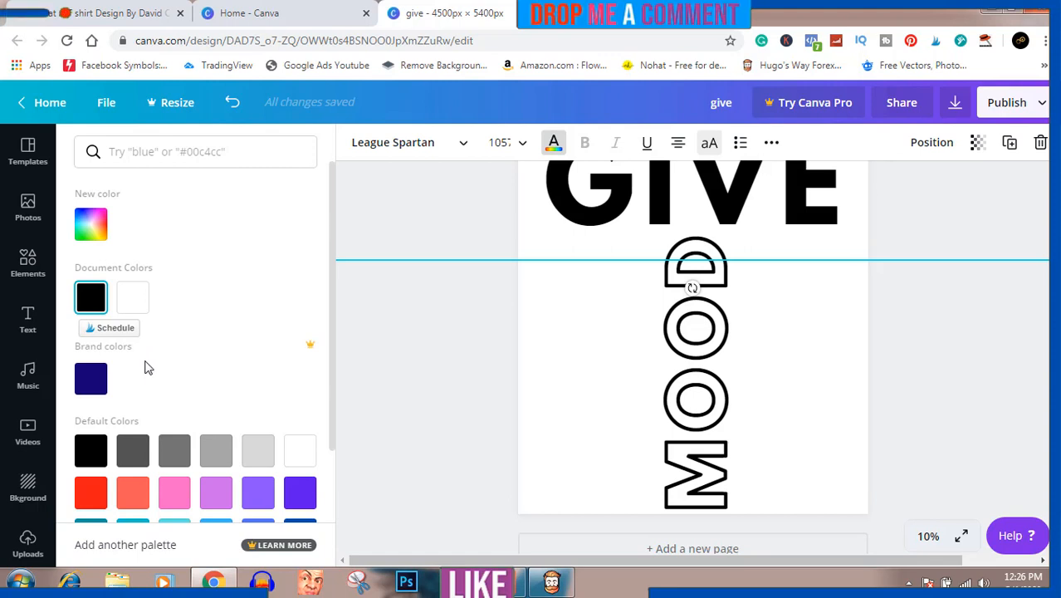
left_click(92, 223)
left_click(209, 359)
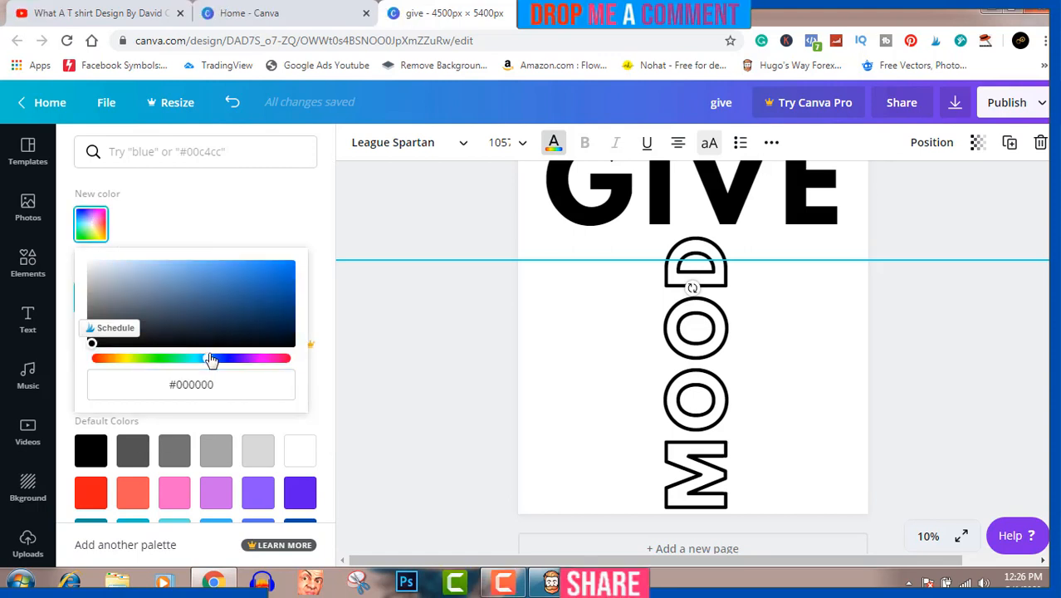
left_click(238, 280)
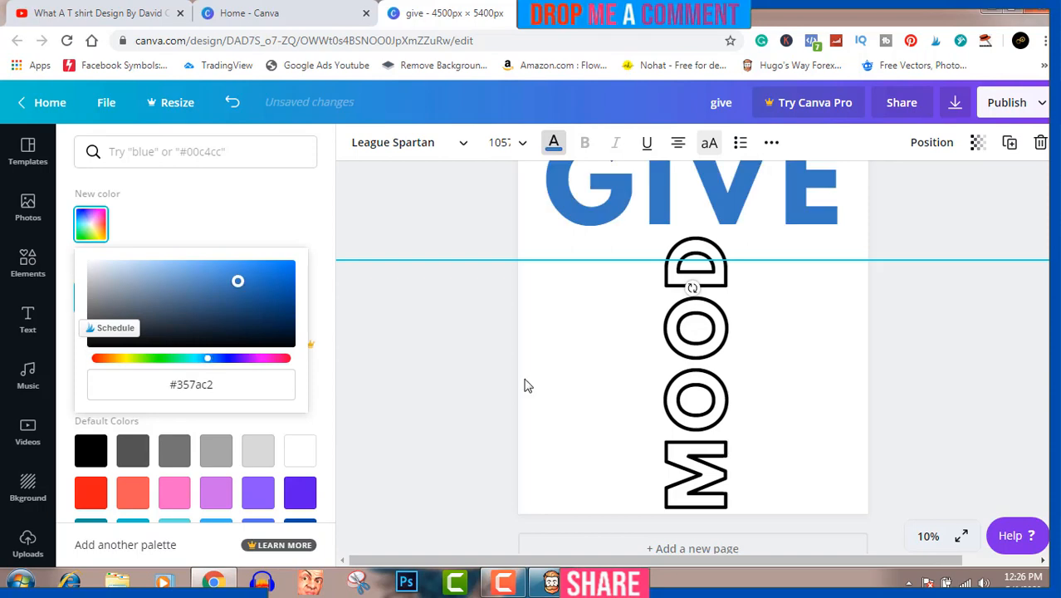
Step: Recolour the vertical MOOD text with the default coral red and deselect it
left_click(695, 386)
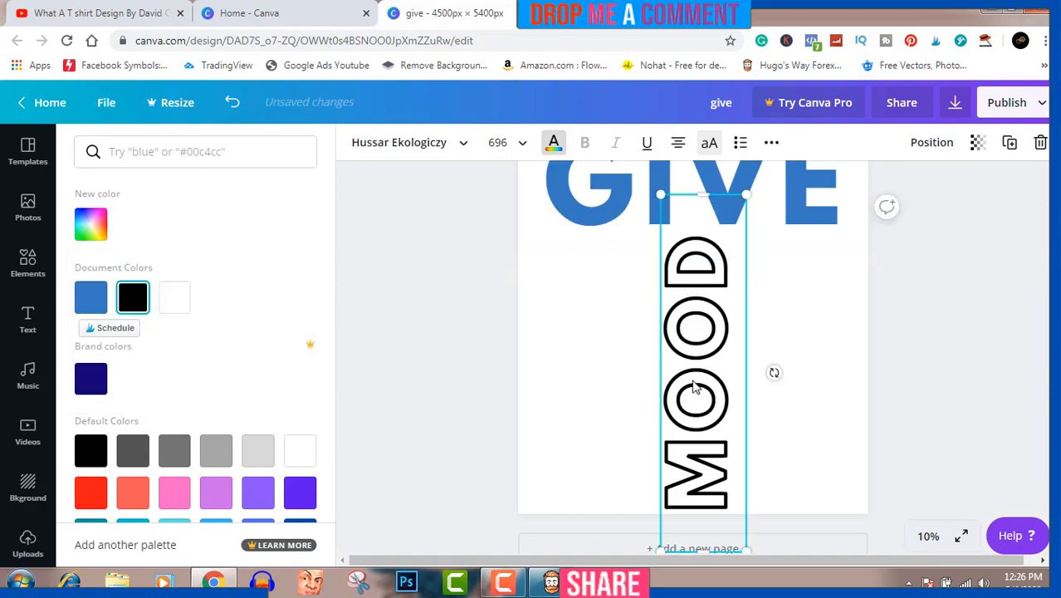
left_click(133, 496)
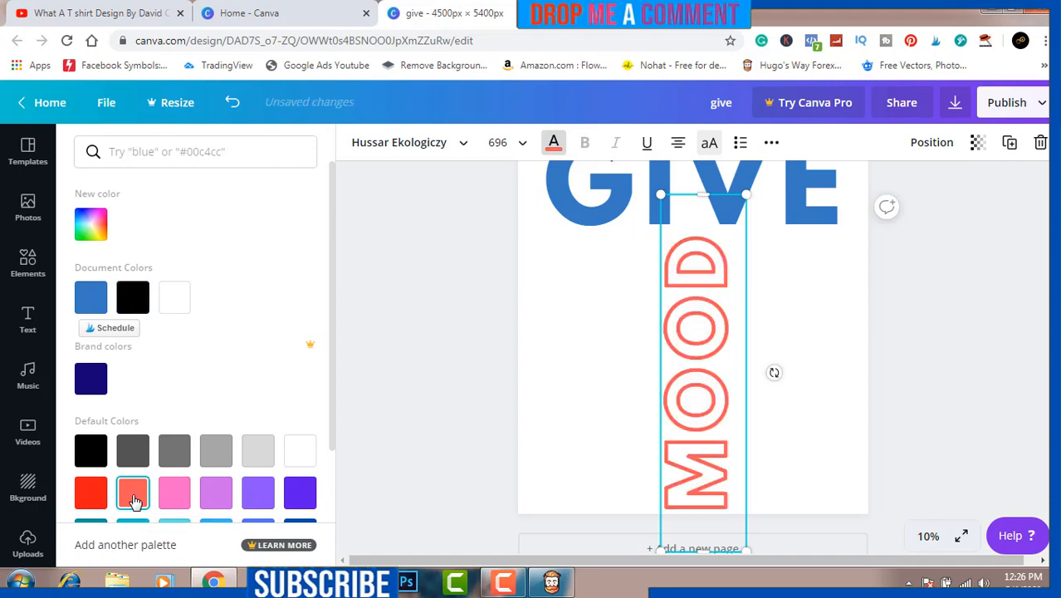
left_click(404, 352)
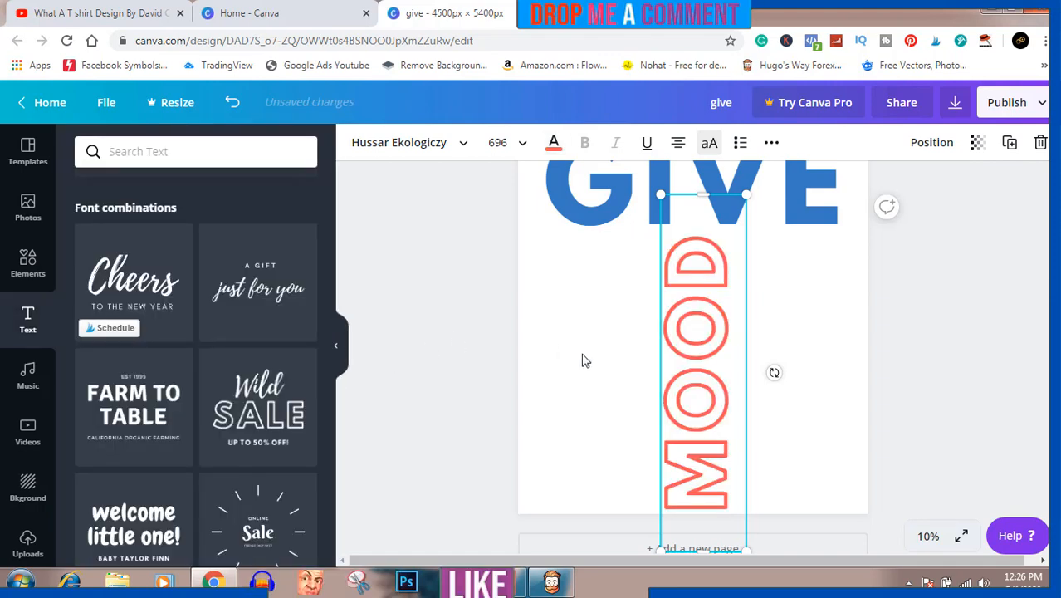
left_click(927, 363)
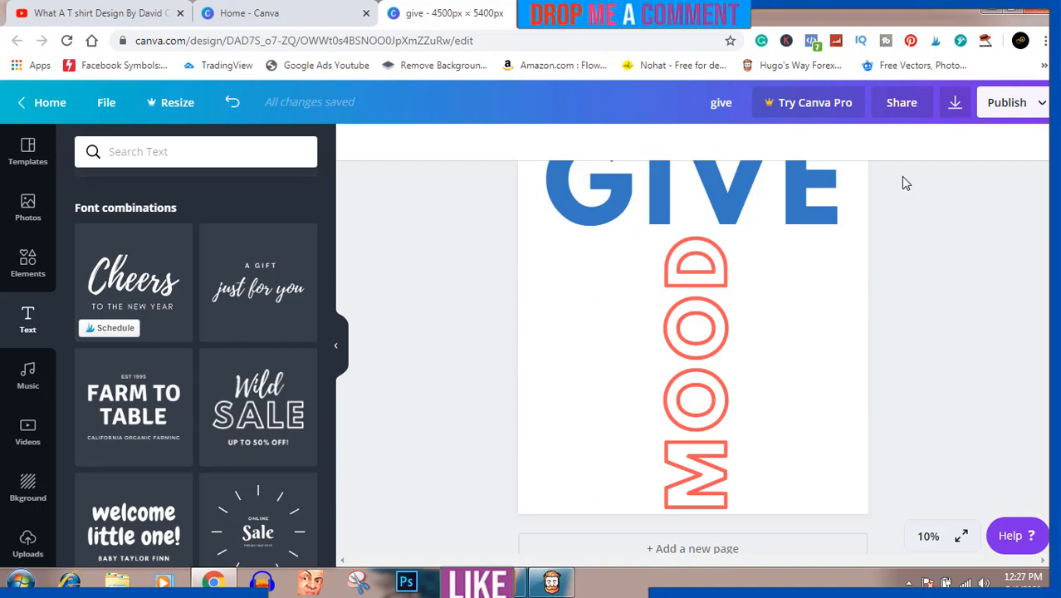
Step: Download the design as a 4500 × 5400 px PNG and dismiss the referral offer
left_click(957, 103)
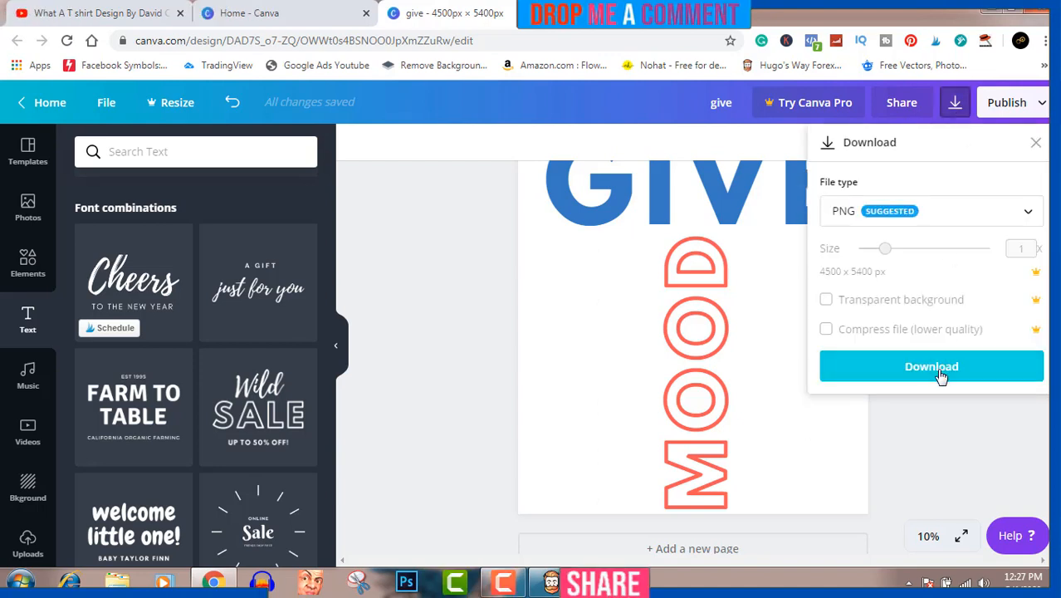
left_click(942, 375)
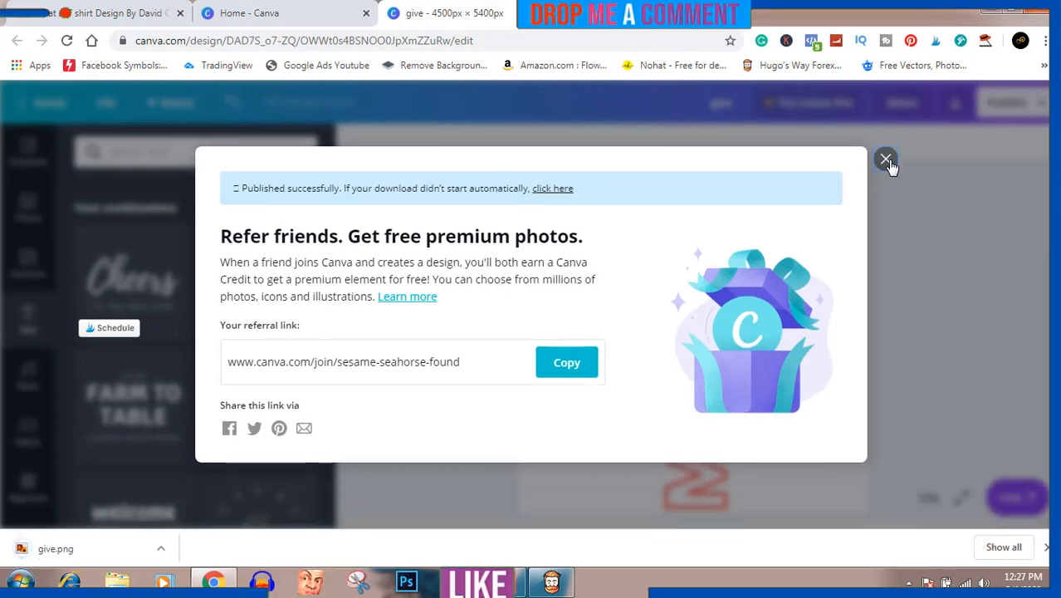
left_click(886, 159)
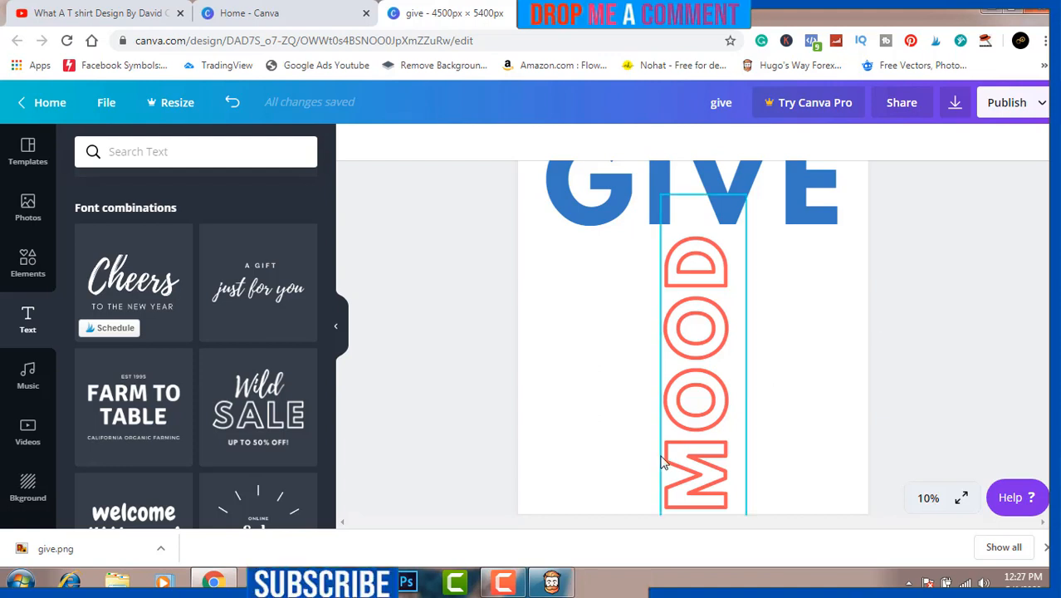
left_click(504, 582)
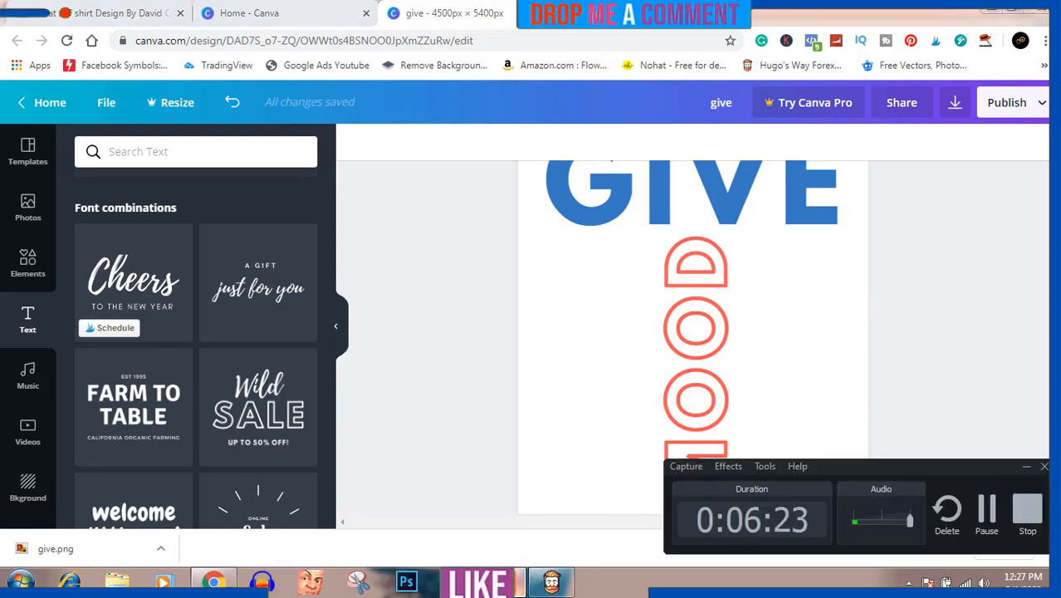
left_click(504, 582)
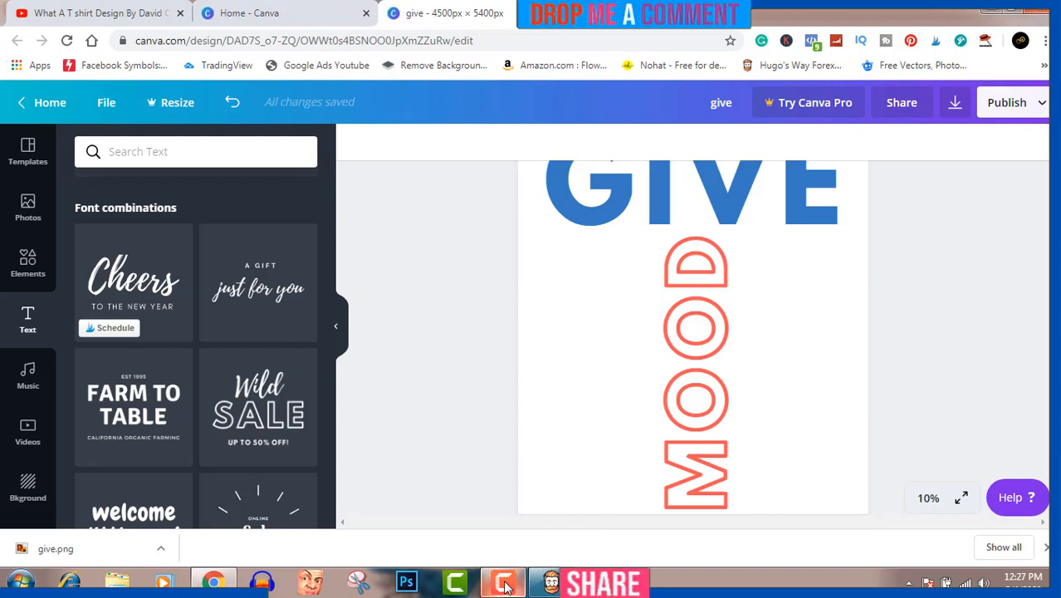
Step: Show the downloaded give.png in its folder and open it in Photoshop
left_click(161, 553)
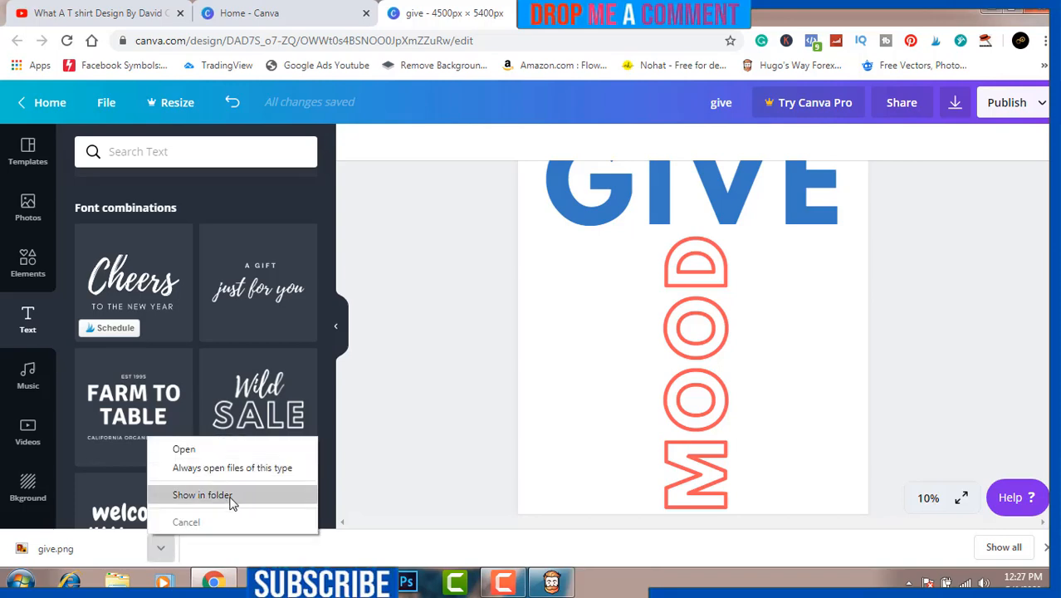
left_click(202, 495)
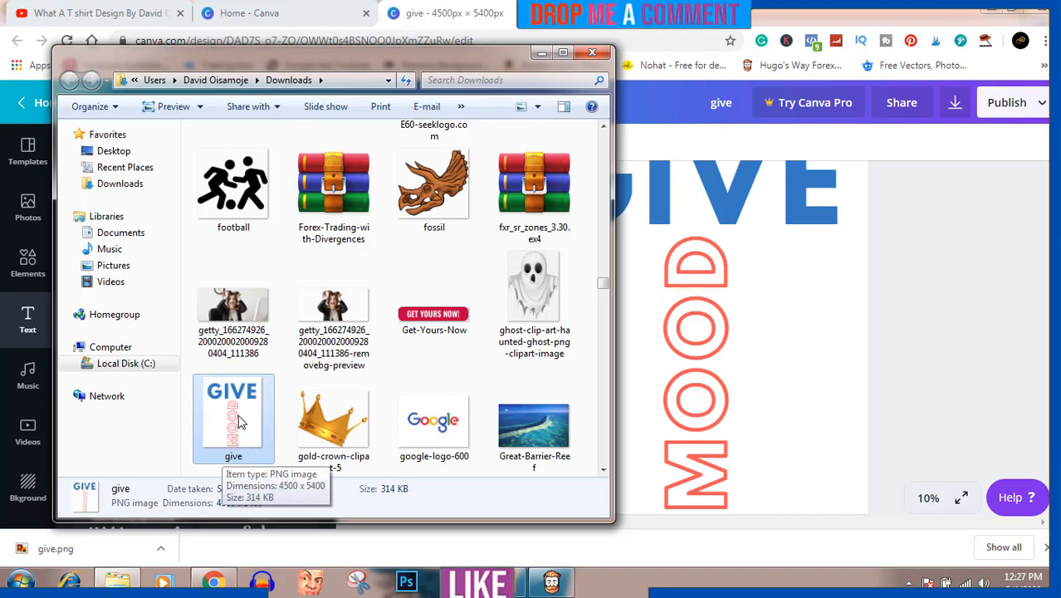
right_click(240, 422)
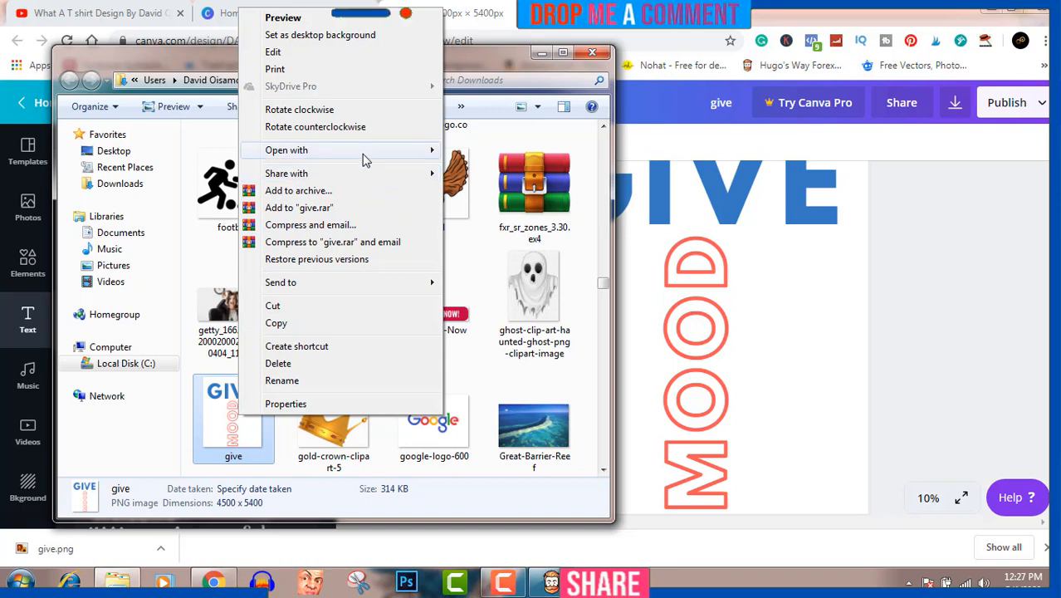
mouse_move(357, 151)
left_click(469, 154)
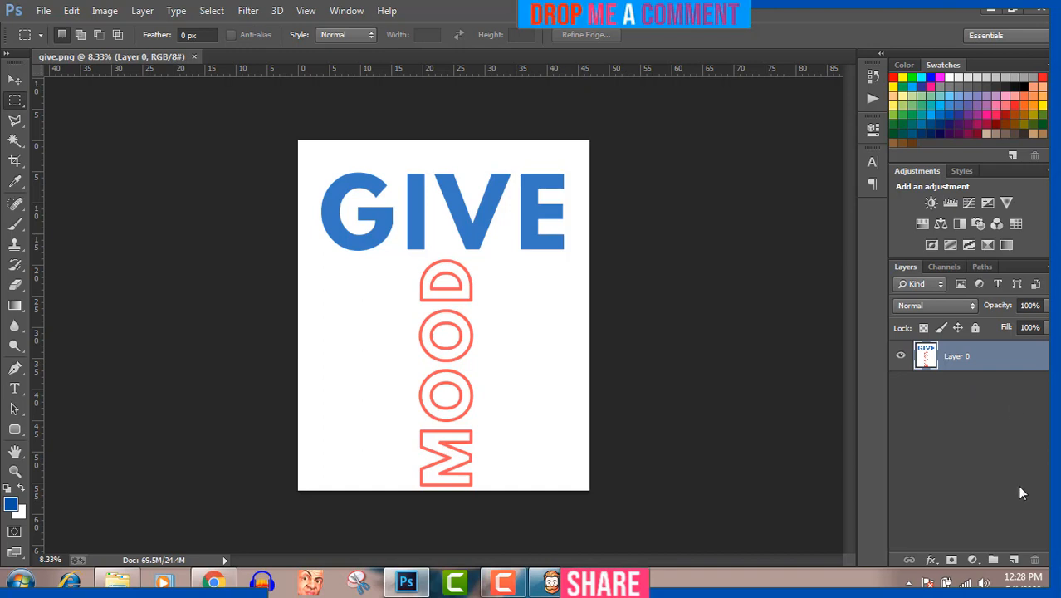
Step: Add an empty layer, then delete the white background around the lettering on Layer 0 using the Magic Wand at tolerance 32
left_click(1015, 562)
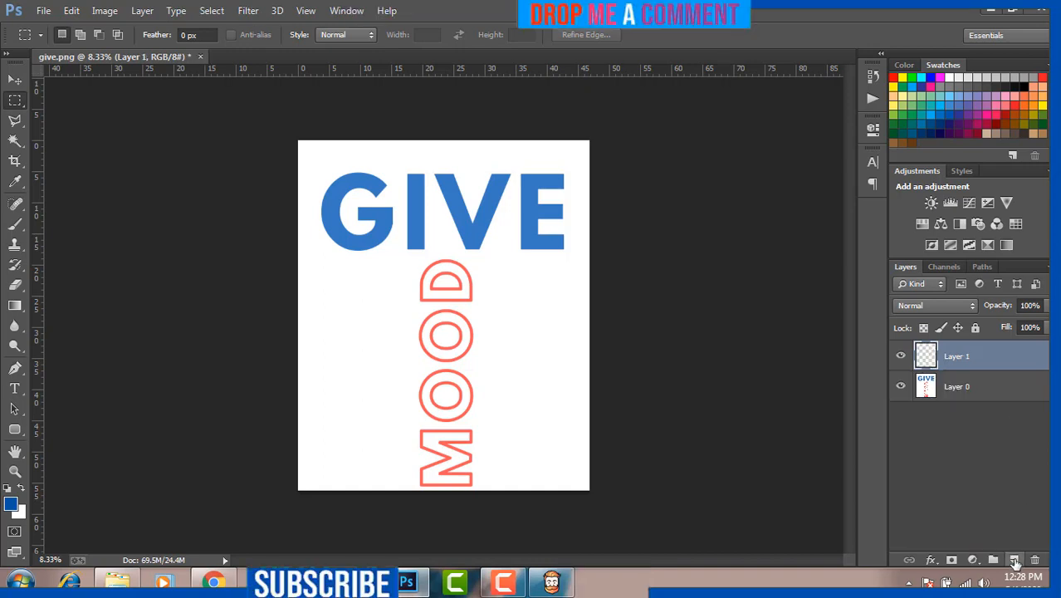
left_click(978, 388)
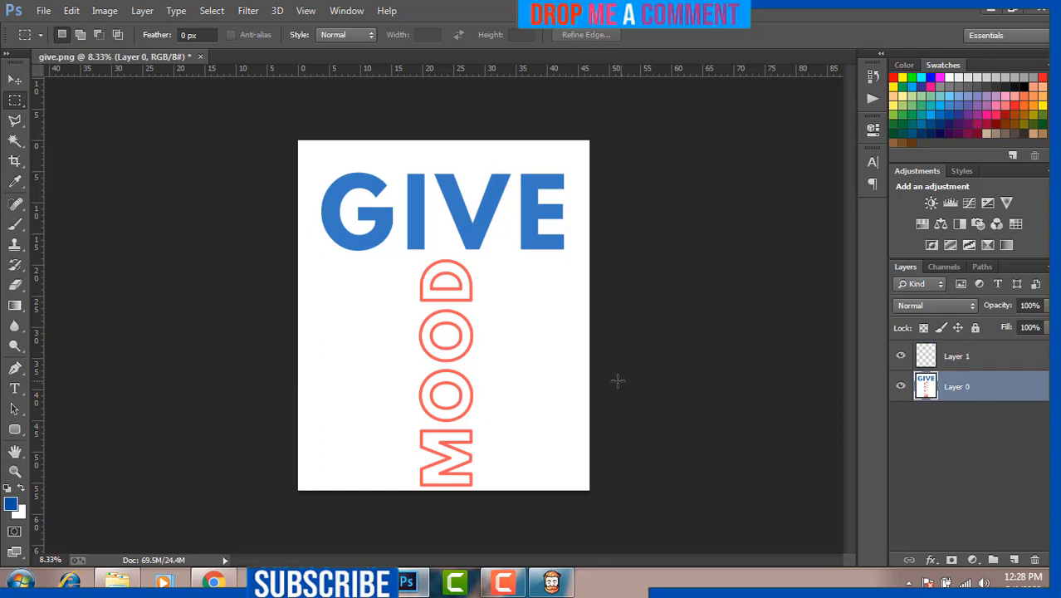
left_click(15, 148)
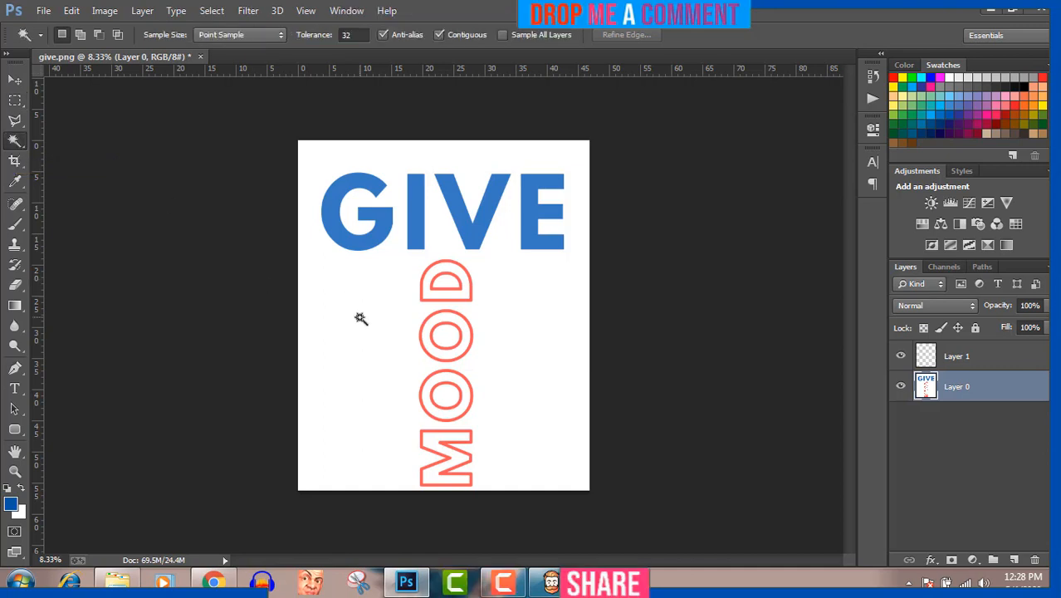
left_click(360, 318)
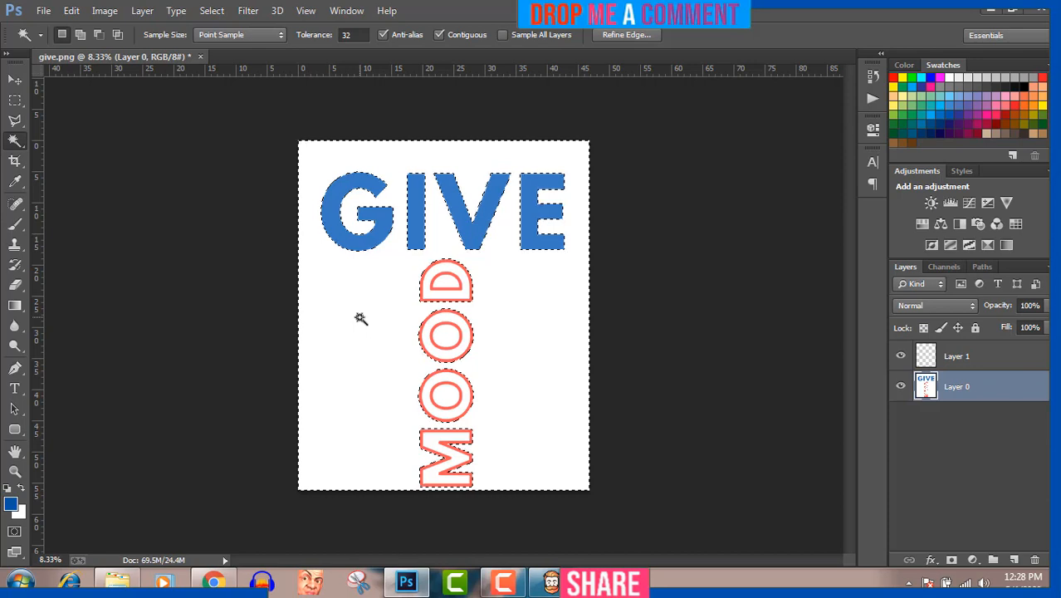
key("Delete")
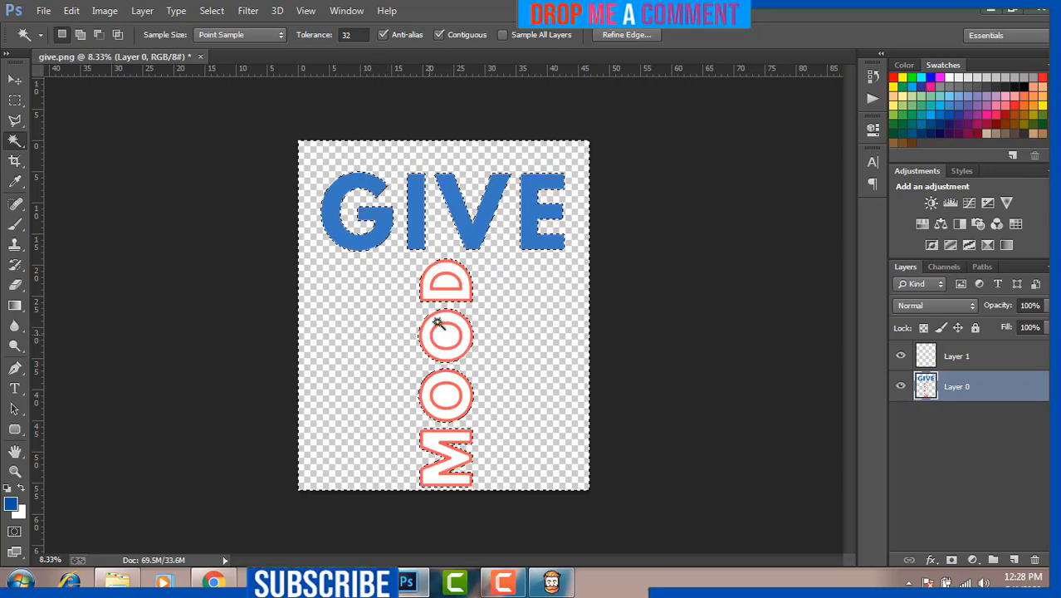
Step: Delete the remaining white areas inside the outlined MOOD letters on Layer 0 and clear the selection
left_click(450, 292)
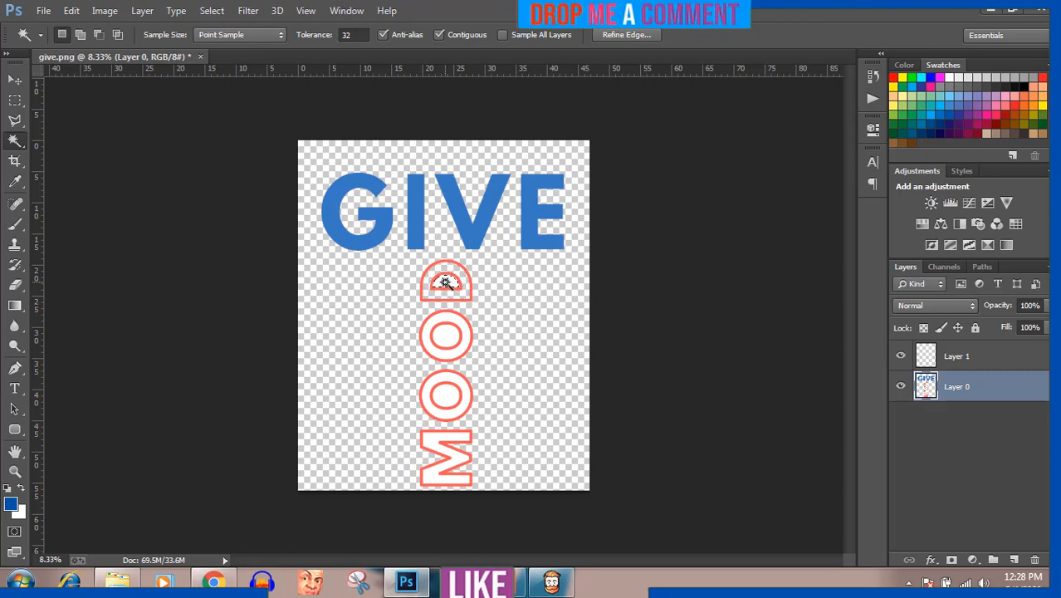
left_click(447, 335)
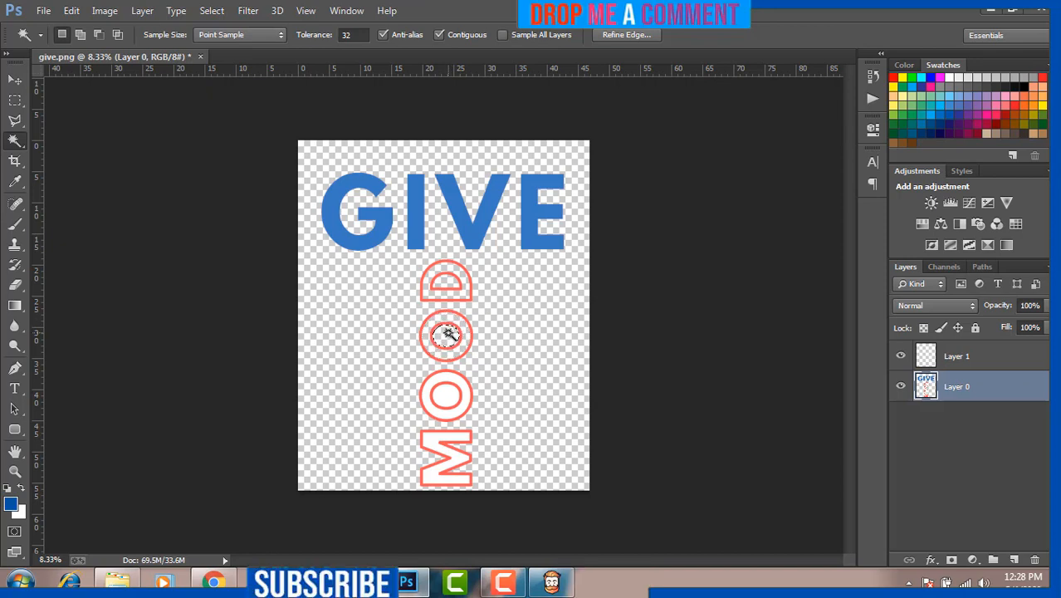
left_click(463, 390)
left_click(451, 400)
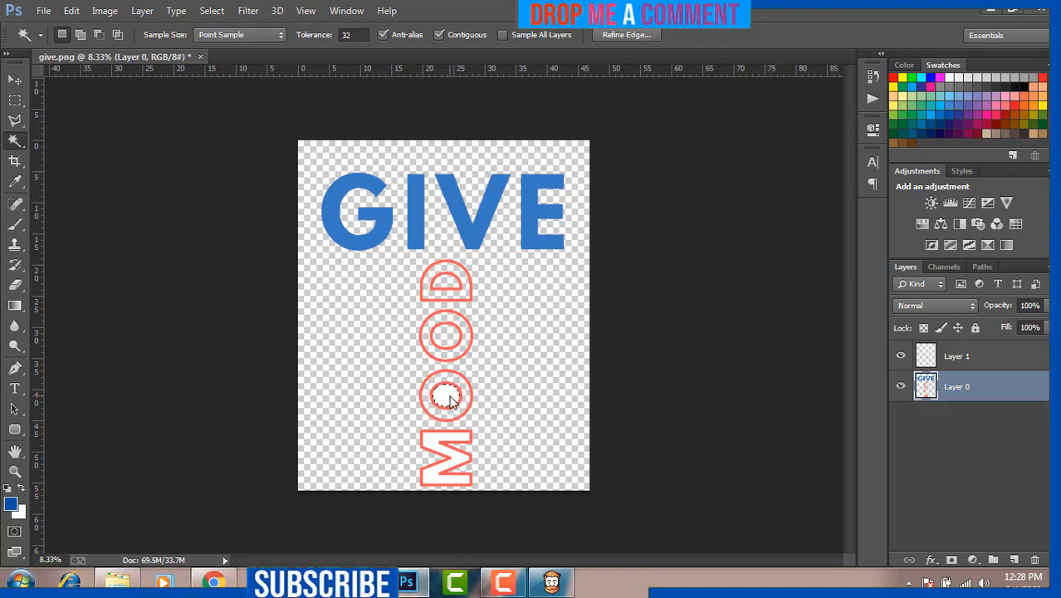
left_click(428, 442)
key("Delete")
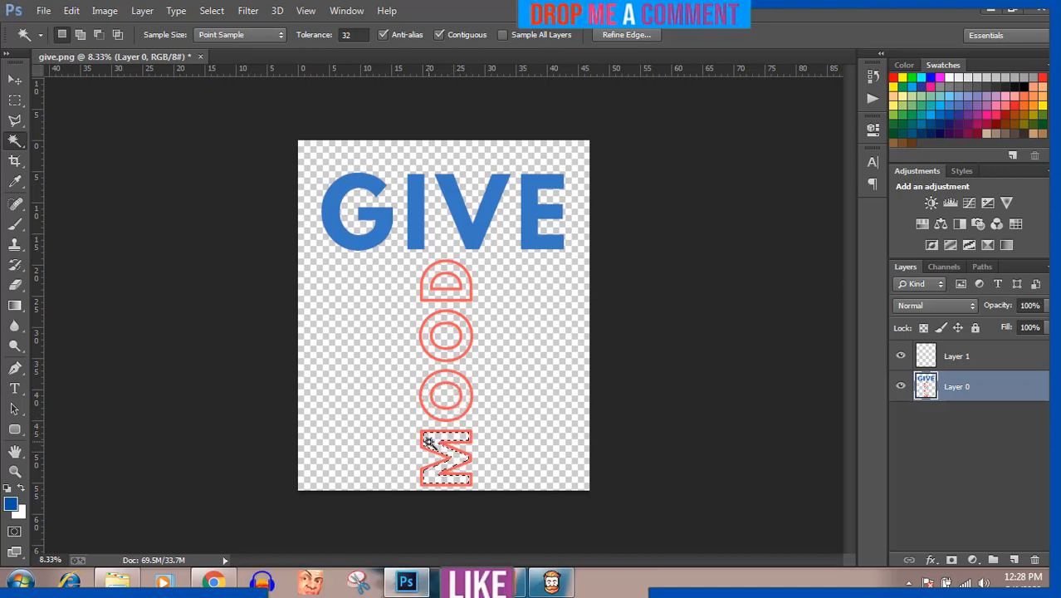
key("ctrl+d")
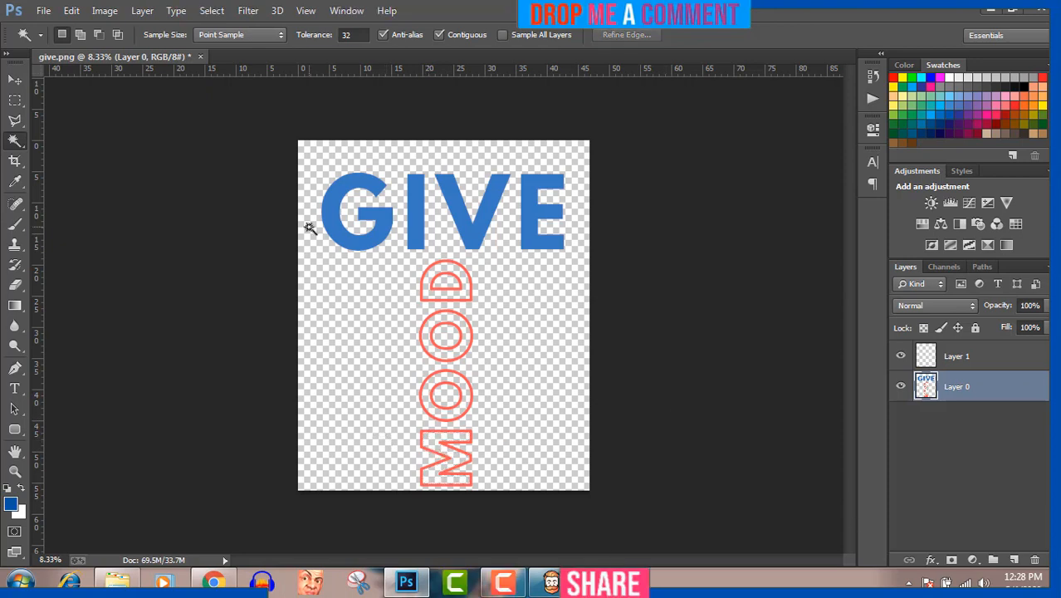
Step: Move the GIVE MOOD artwork on Layer 0 slightly upwards on the canvas
left_click(14, 79)
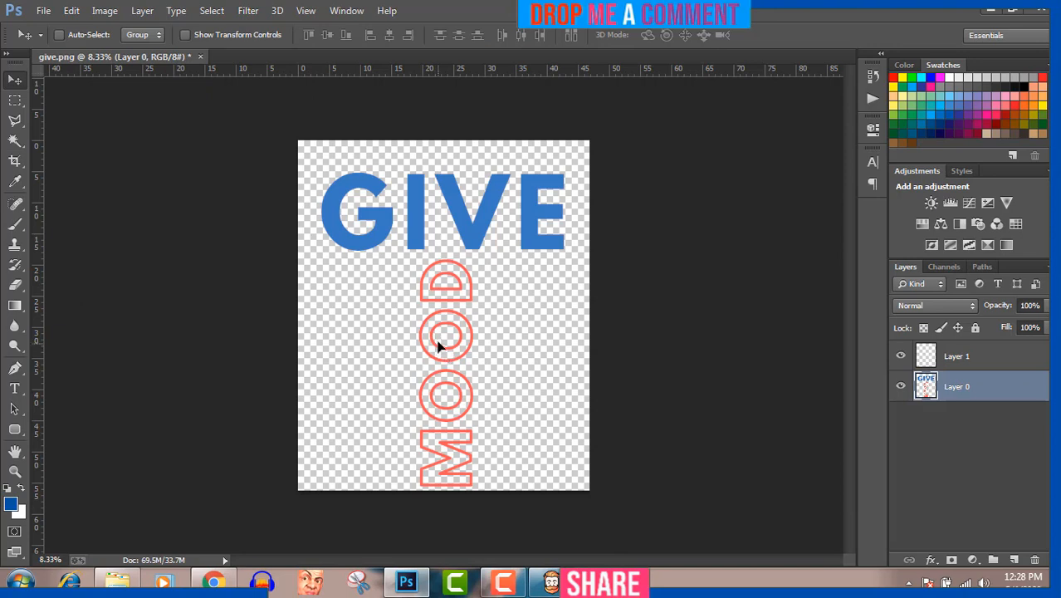
mouse_move(437, 341)
left_mouse_down()
mouse_move(442, 326)
mouse_move(438, 338)
left_mouse_up()
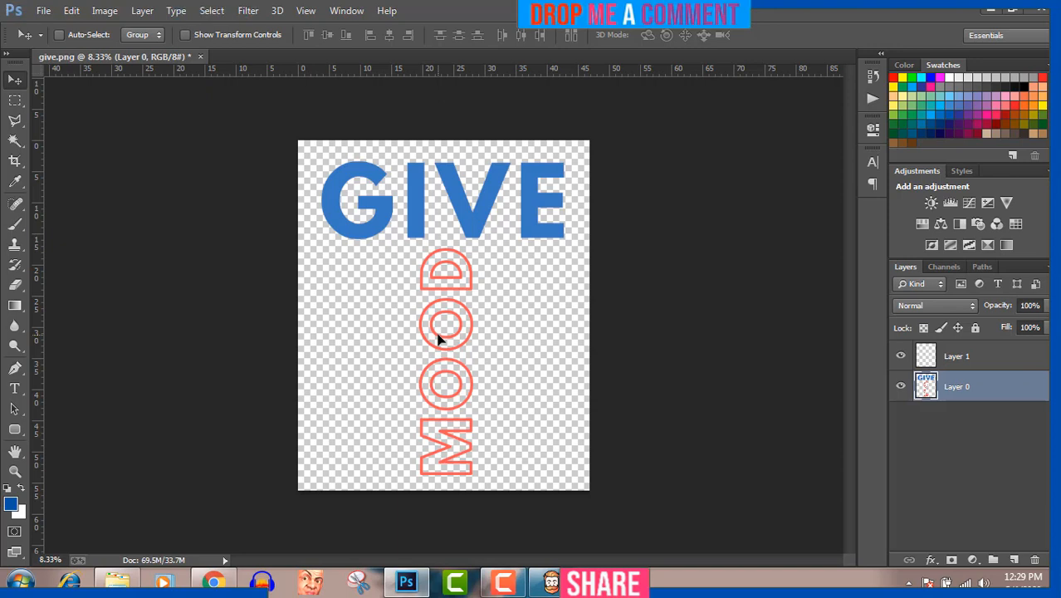
left_click(508, 582)
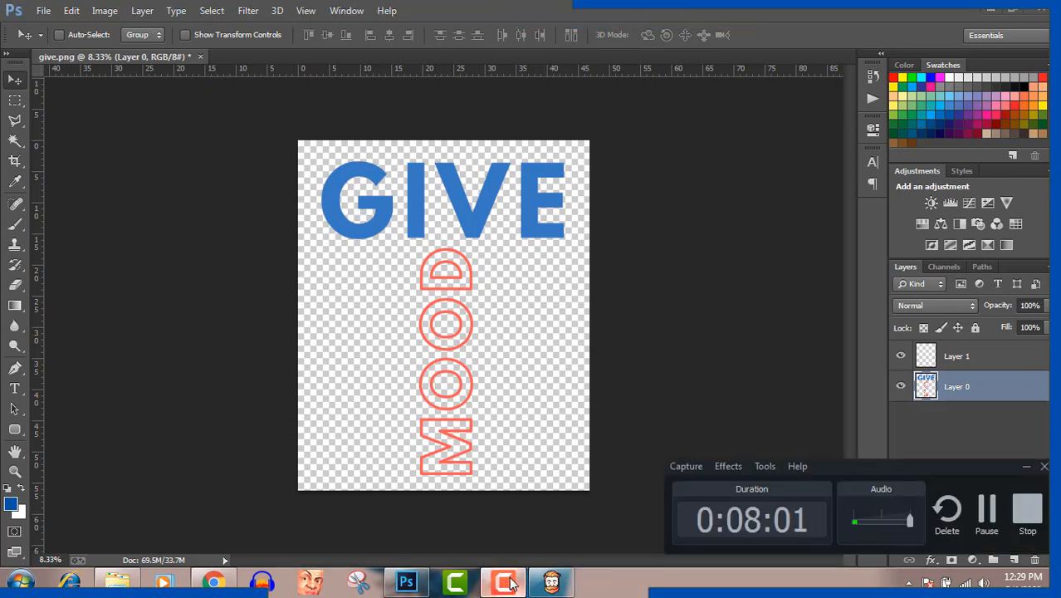
left_click(508, 582)
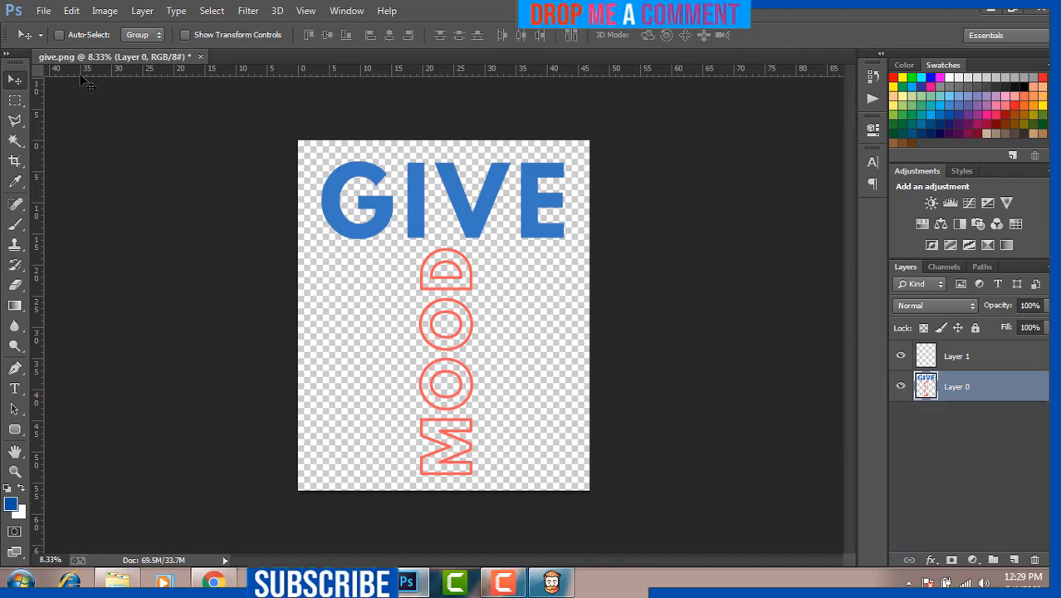
Step: Save the transparent artwork as a PNG named Give Mood in the Pictures library, with smallest compression and no interlacing
left_click(44, 11)
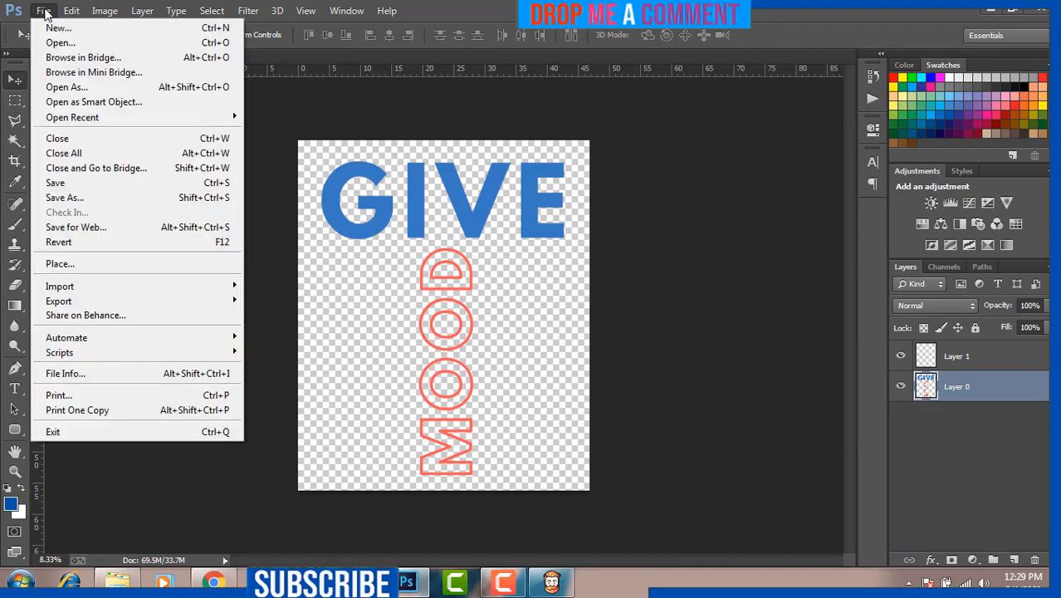
left_click(76, 197)
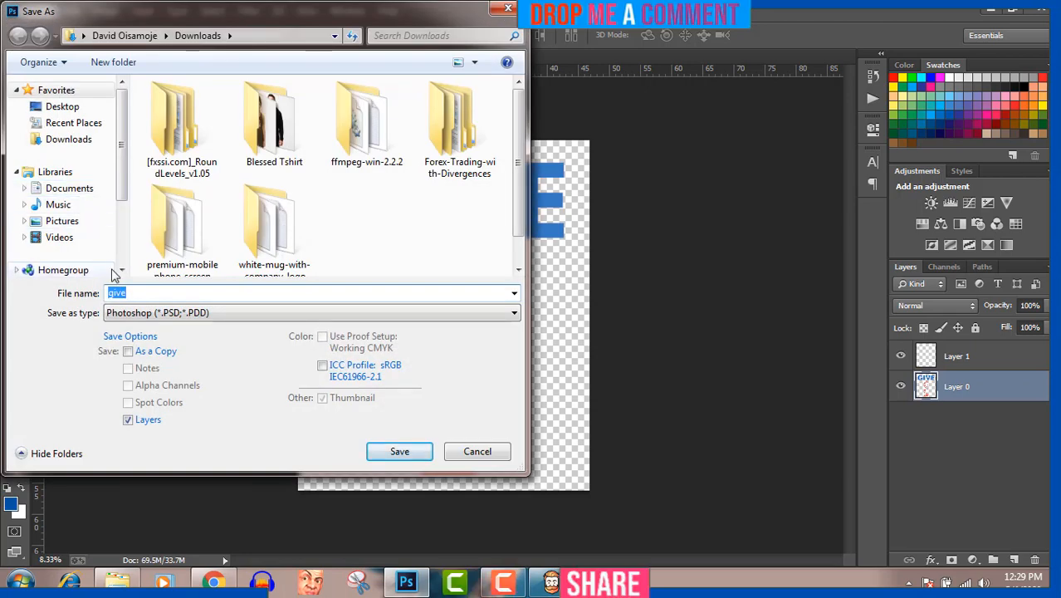
left_click(67, 225)
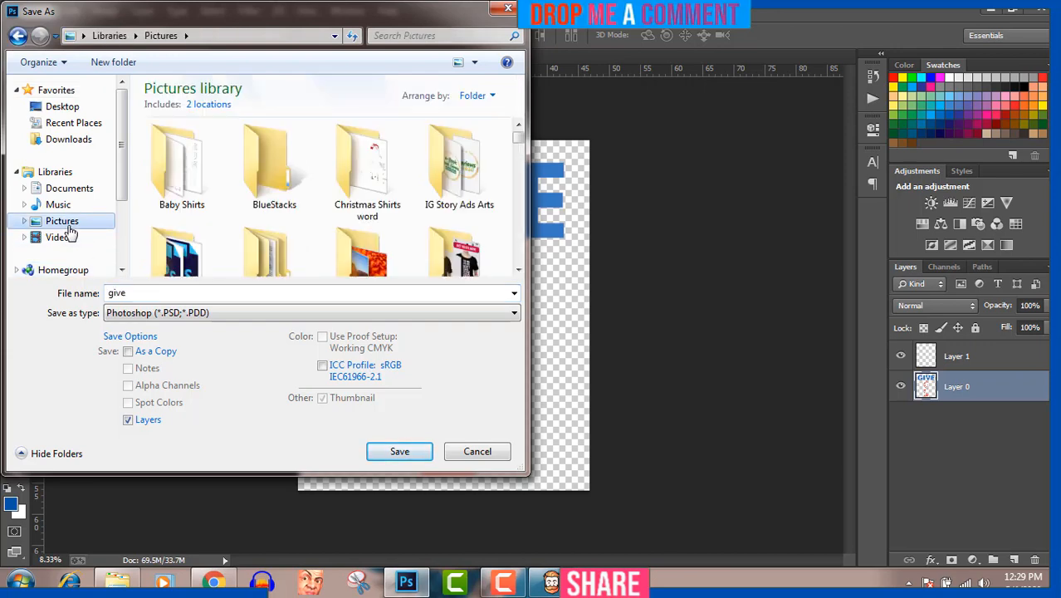
left_click(132, 292)
double_click(132, 292)
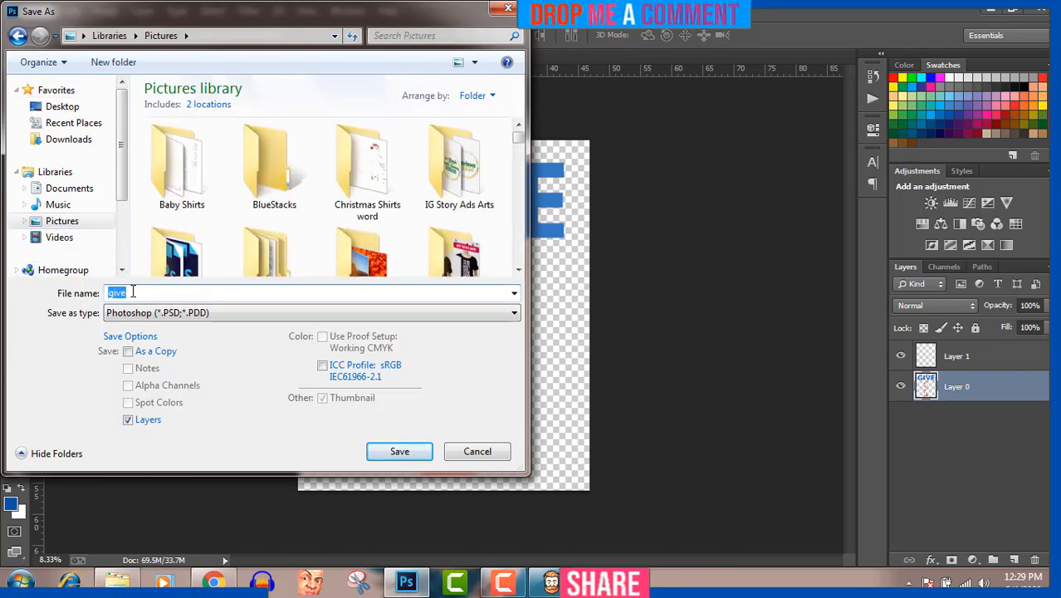
type("Giv")
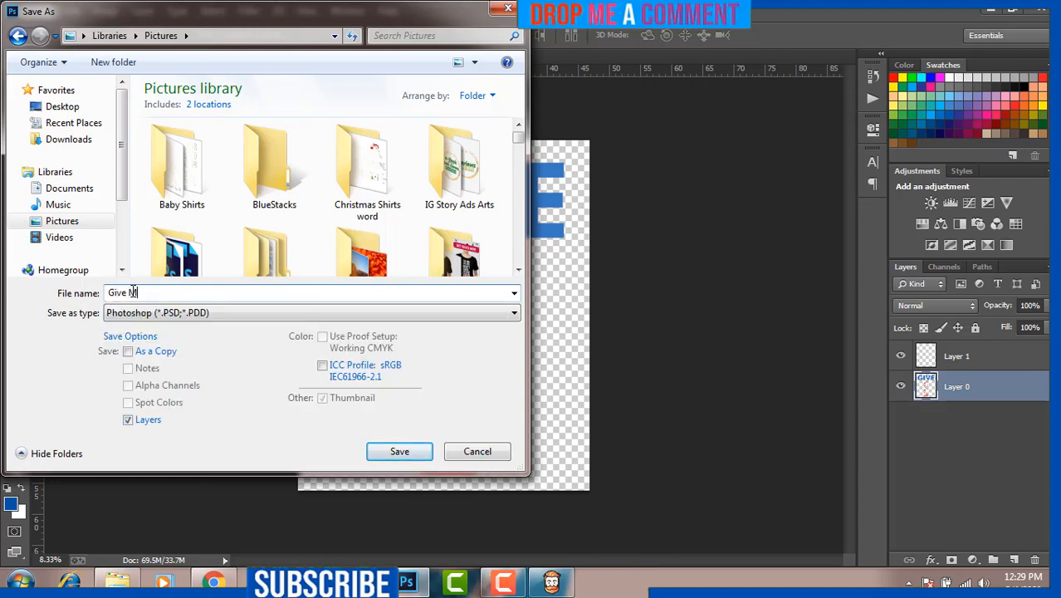
type("e Mood")
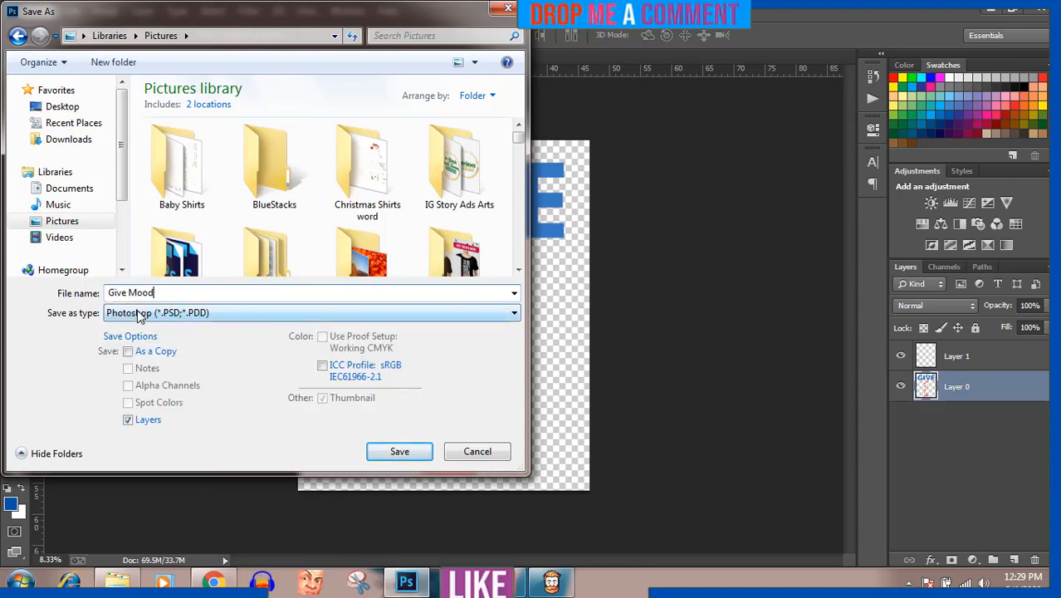
left_click(140, 314)
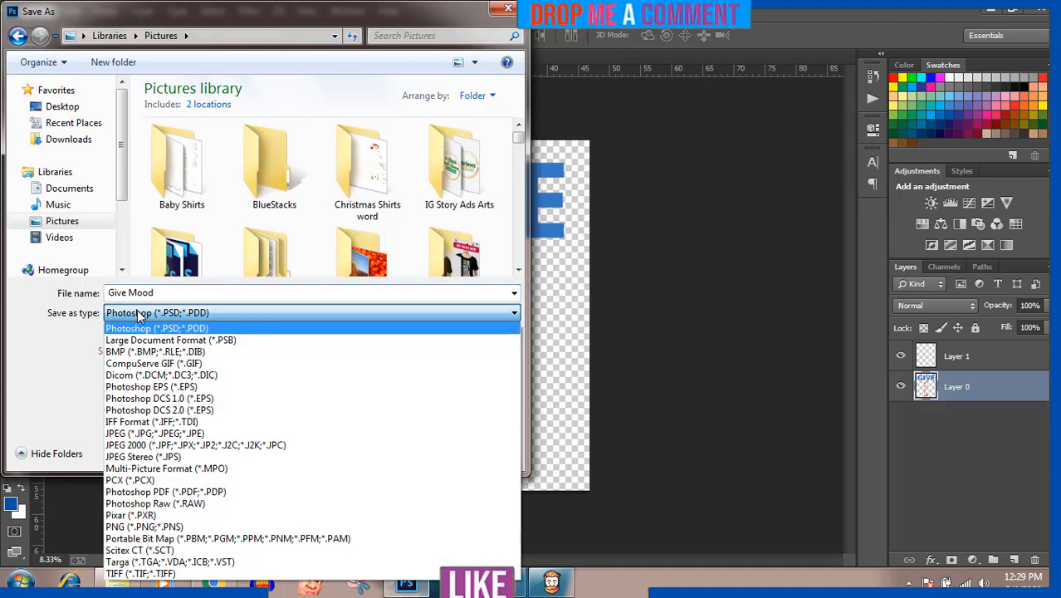
left_click(148, 527)
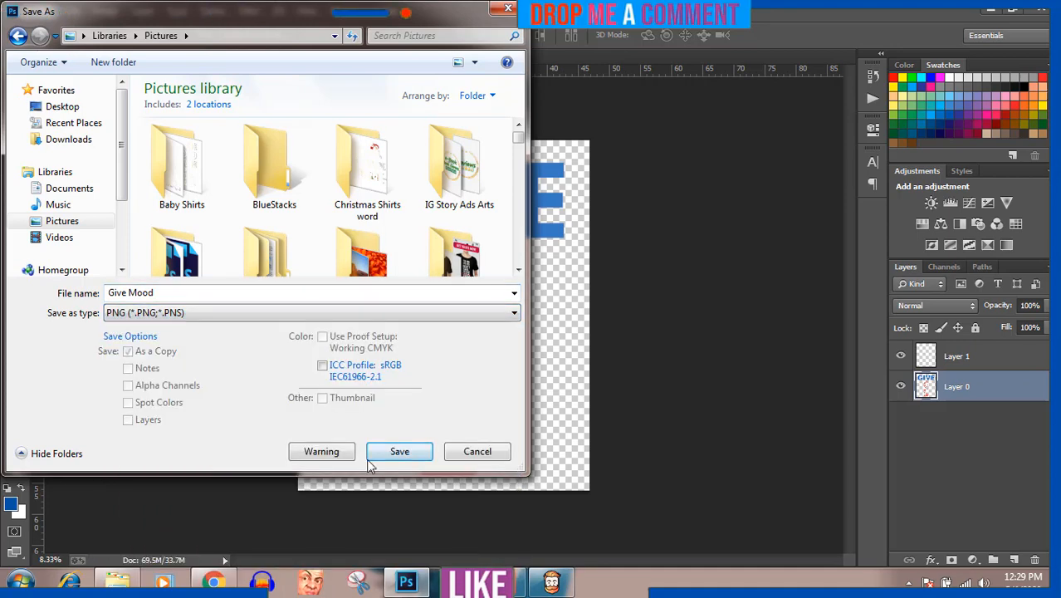
left_click(401, 453)
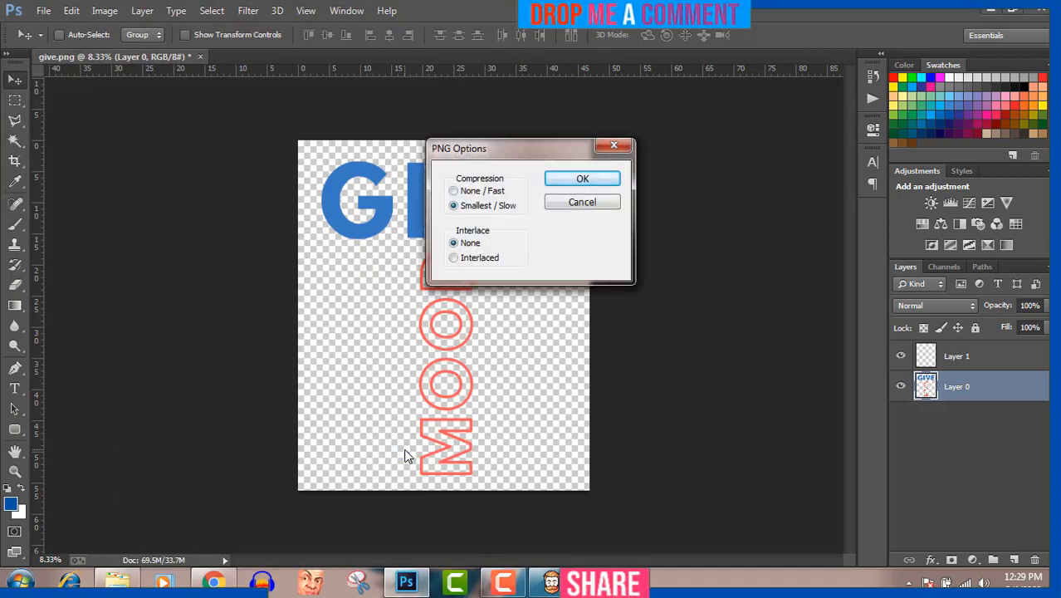
left_click(610, 177)
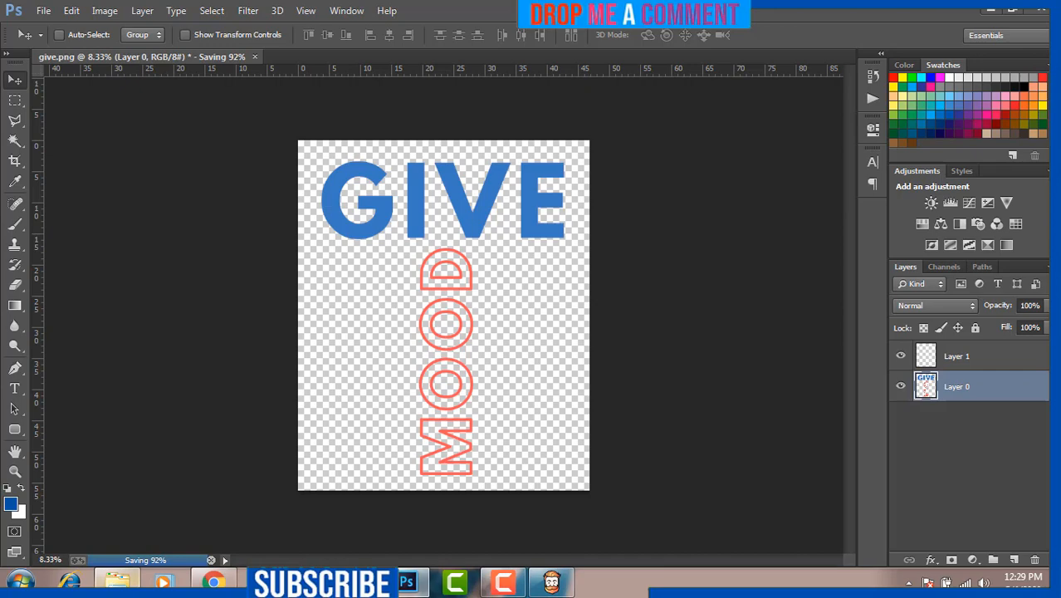
Step: Open the New tshirt mockup on hunger PSD from the MOckUps folder in Pictures and open its YOUR DESIGN HERE smart object for editing
mouse_move(117, 581)
left_click(116, 504)
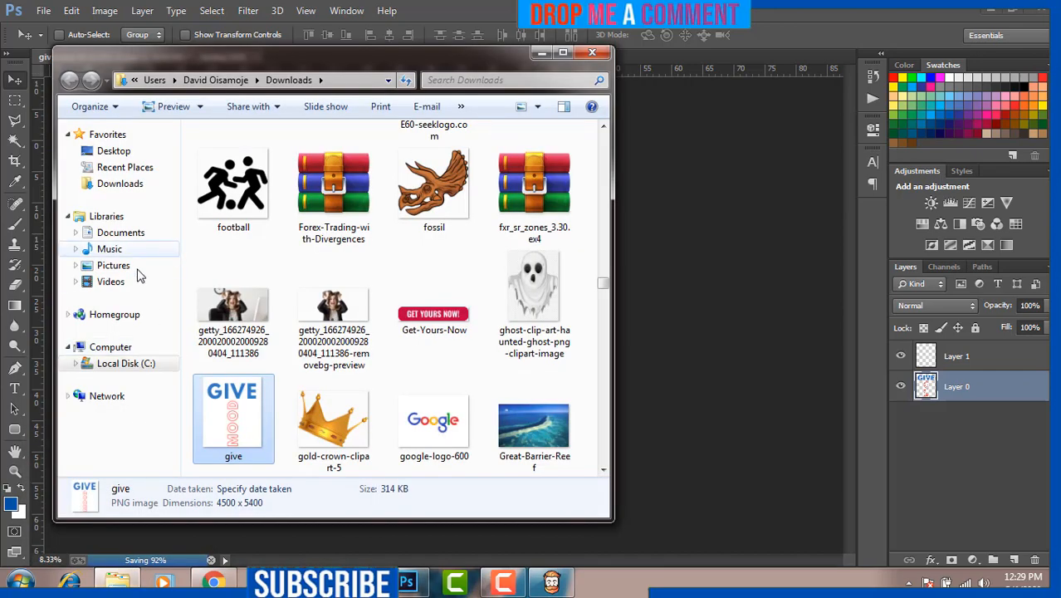
left_click(125, 270)
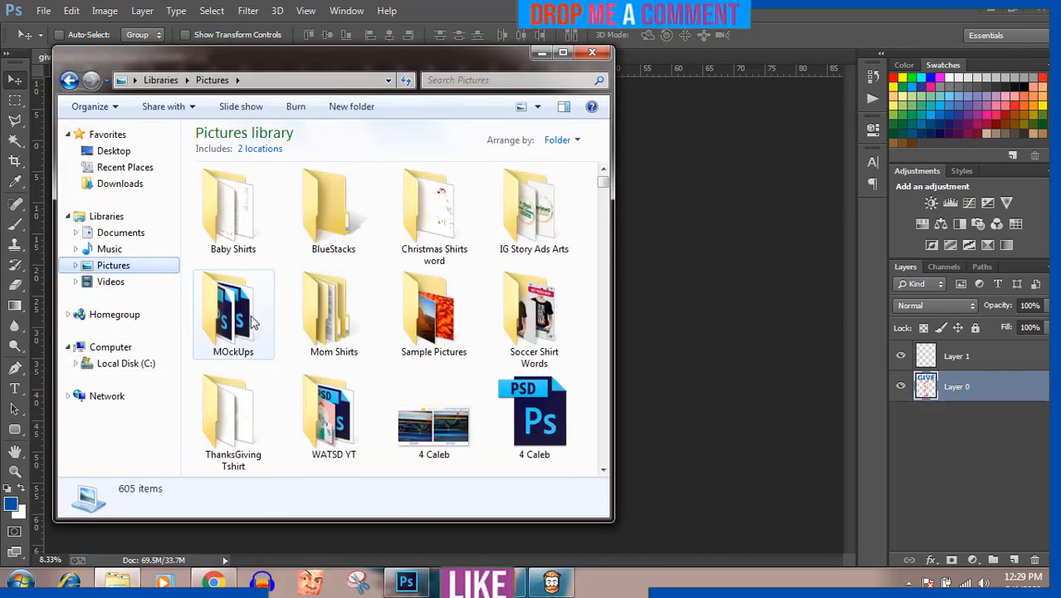
left_click(242, 324)
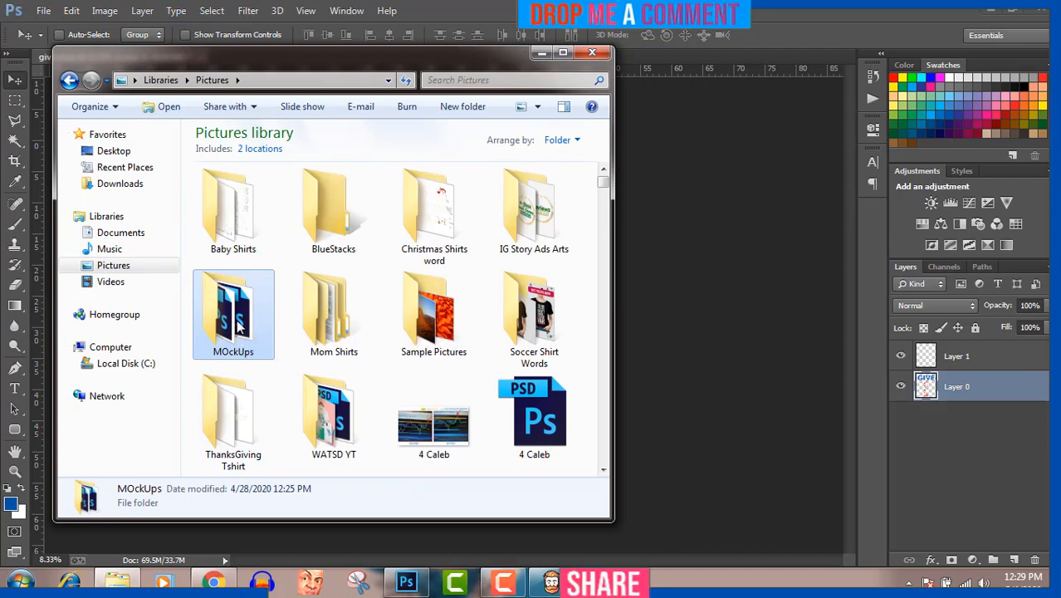
double_click(237, 327)
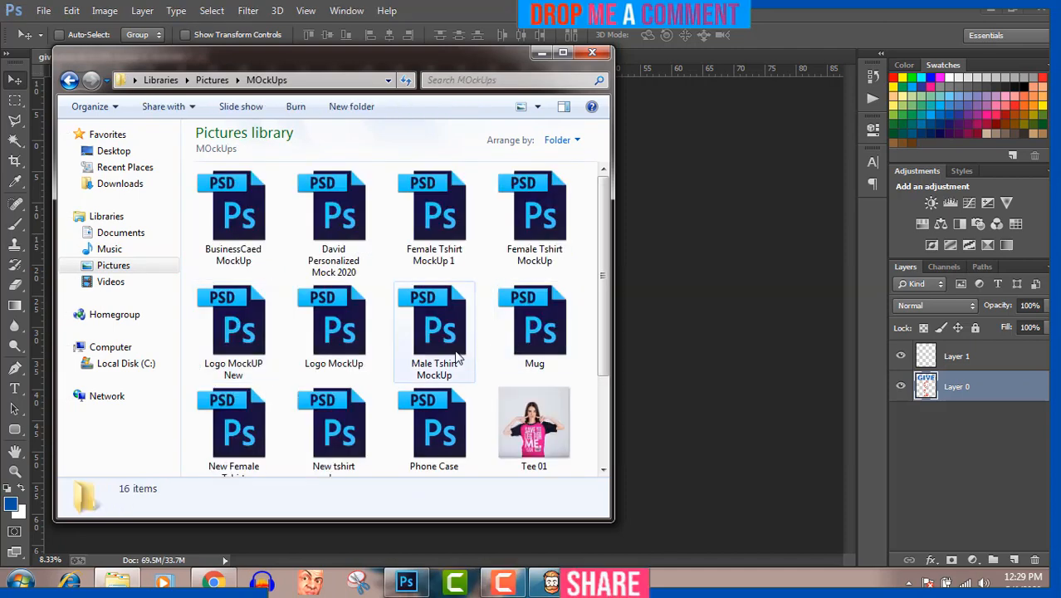
scroll(604, 314, "down", 2)
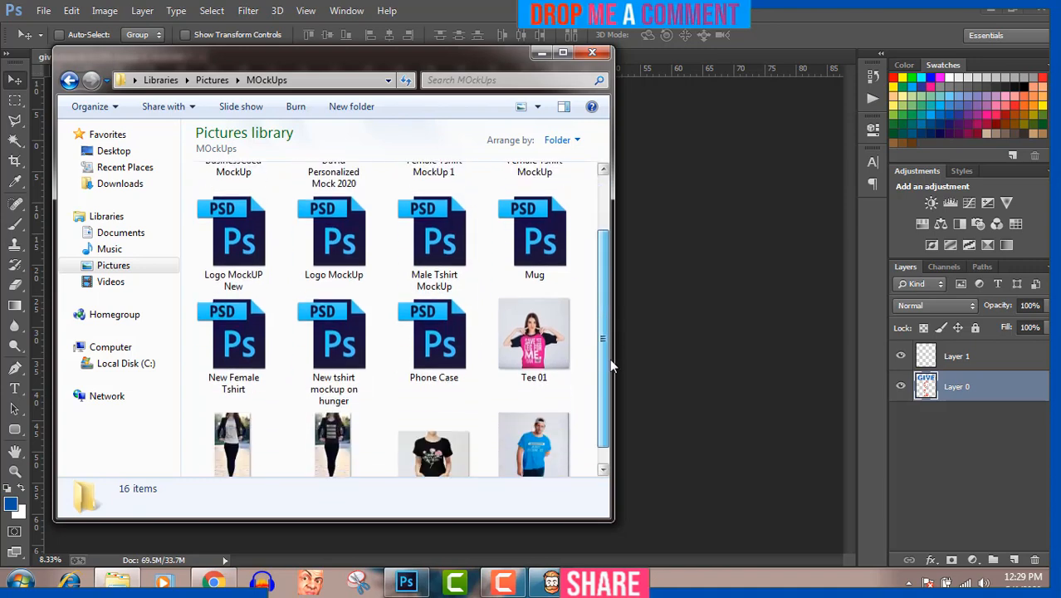
double_click(340, 363)
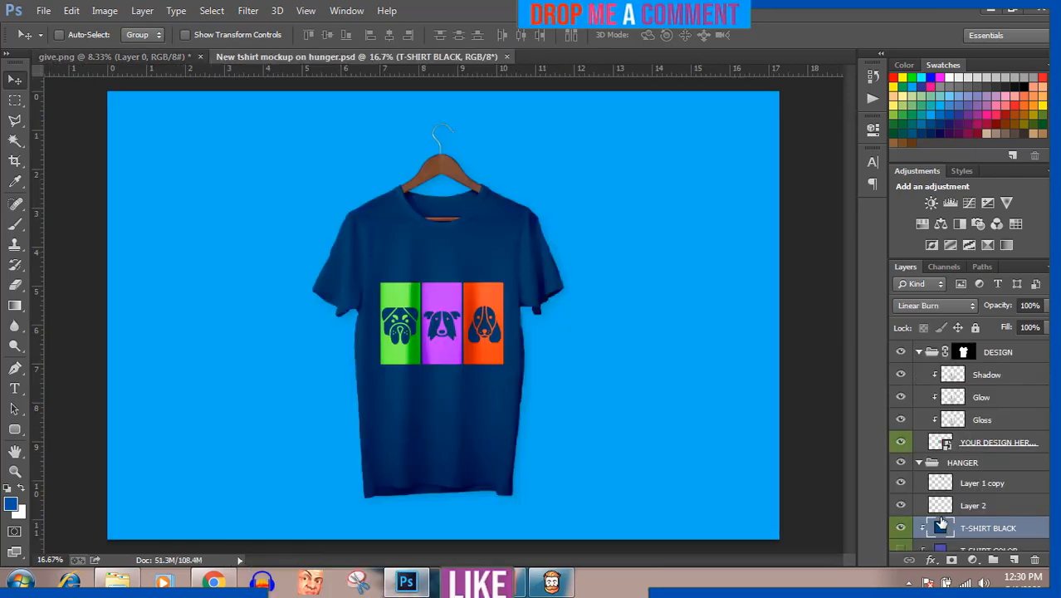
double_click(939, 442)
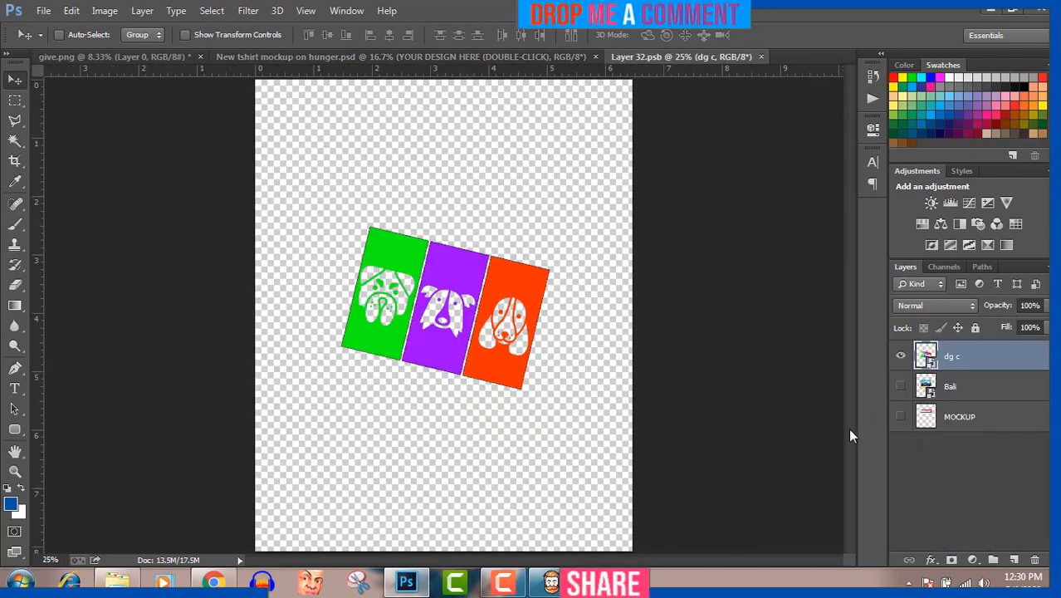
Step: Delete the dg c and Bali layers from the Layer 32.psb smart object
key("Delete")
key("Delete")
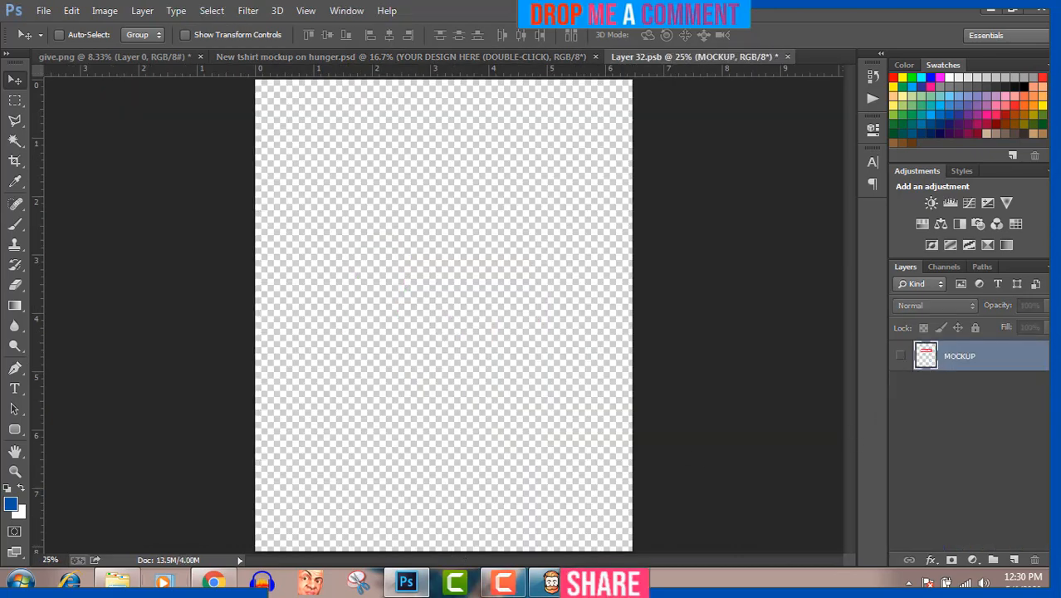
Step: Place the Give Mood PNG from the Pictures library into the smart object, scaled proportionally about its centre to about 9.63%
left_click(117, 581)
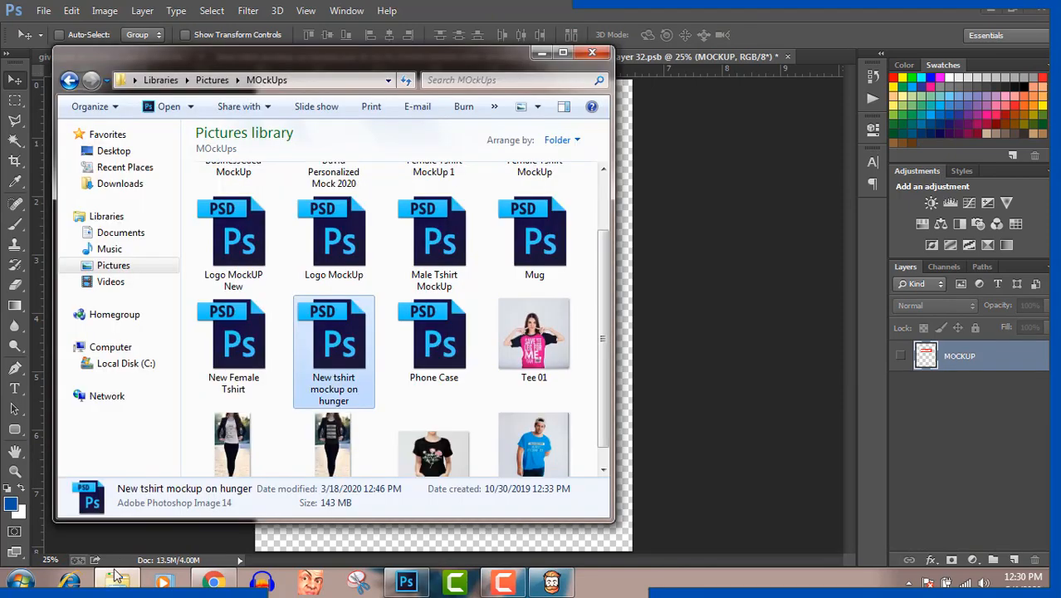
left_click(125, 282)
left_click(116, 265)
left_click(326, 298)
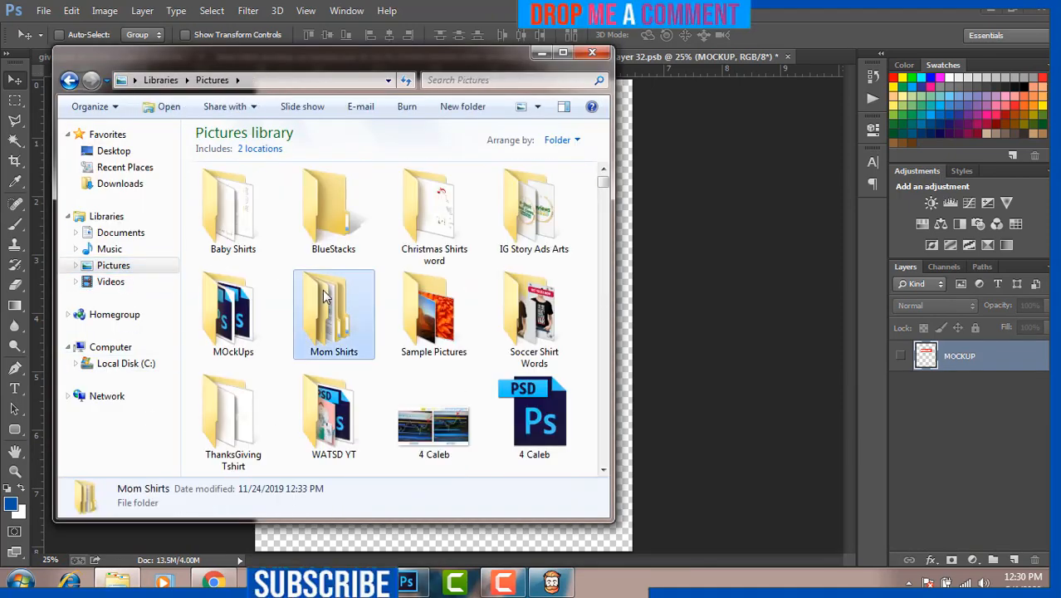
type("gi")
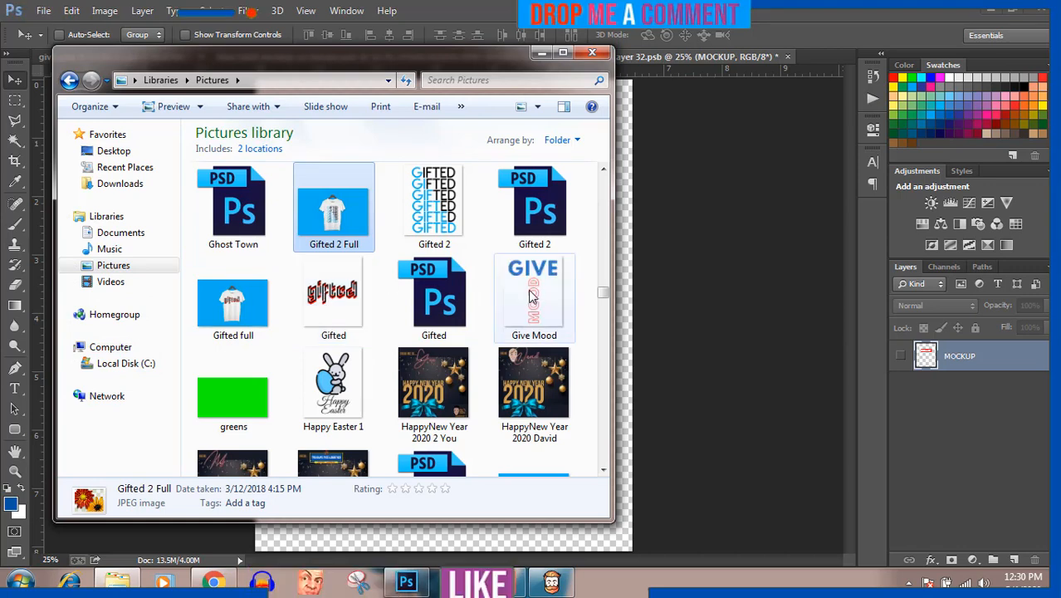
left_click_drag(531, 295, 627, 340)
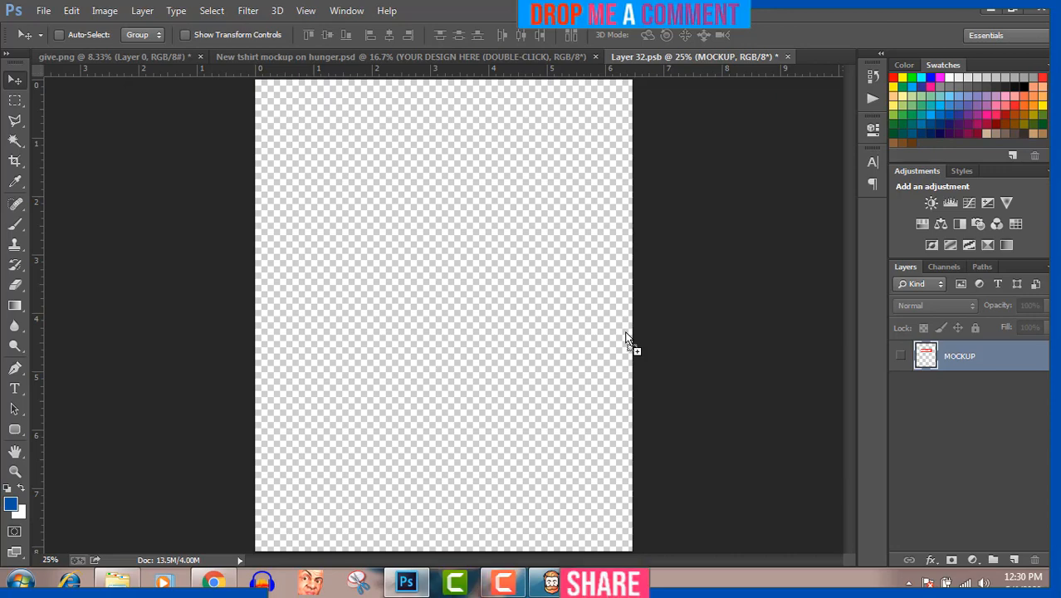
left_click_drag(627, 340, 627, 340)
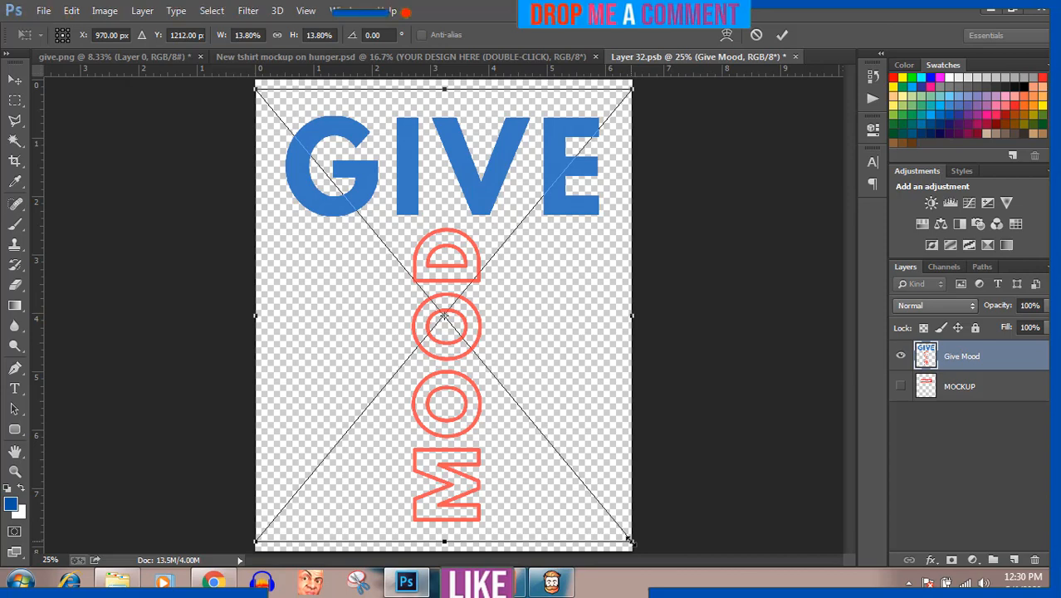
left_click_drag(630, 540, 579, 470)
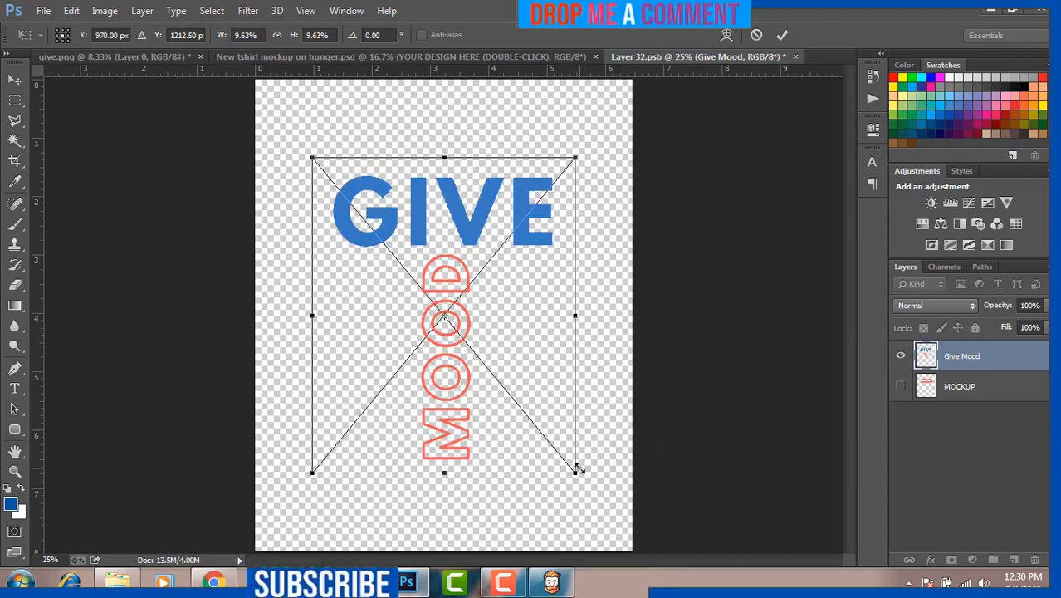
key("Return")
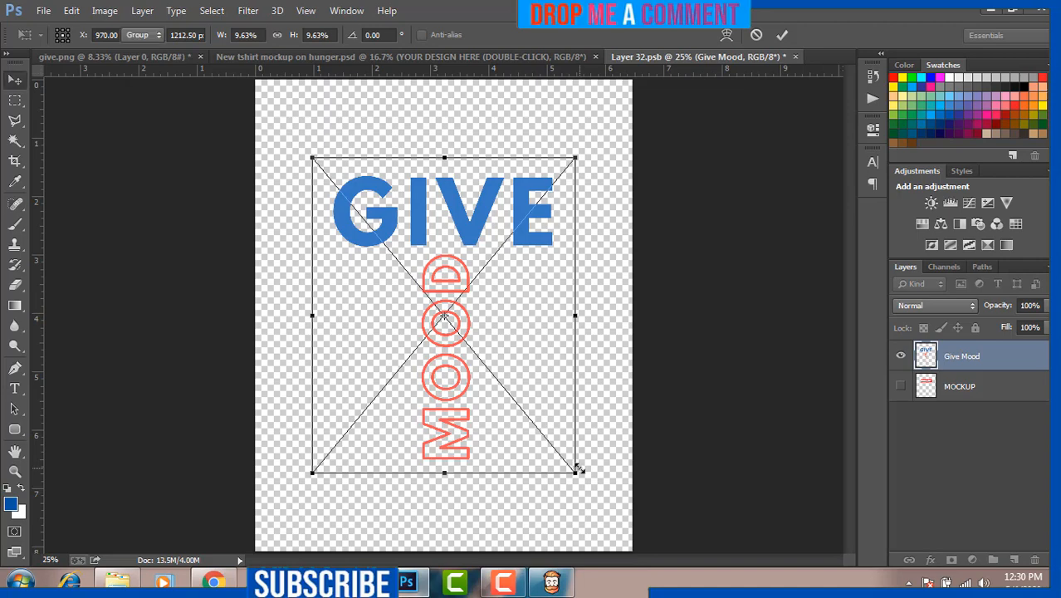
Step: Save the smart object and return to the New tshirt mockup on hunger document
left_click(44, 11)
left_click(81, 182)
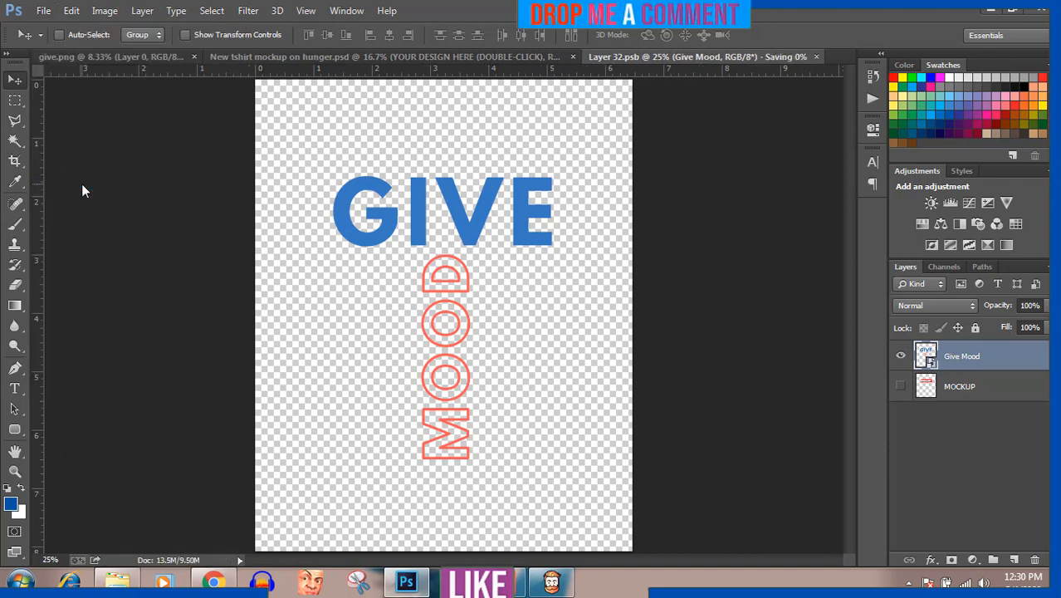
left_click(446, 57)
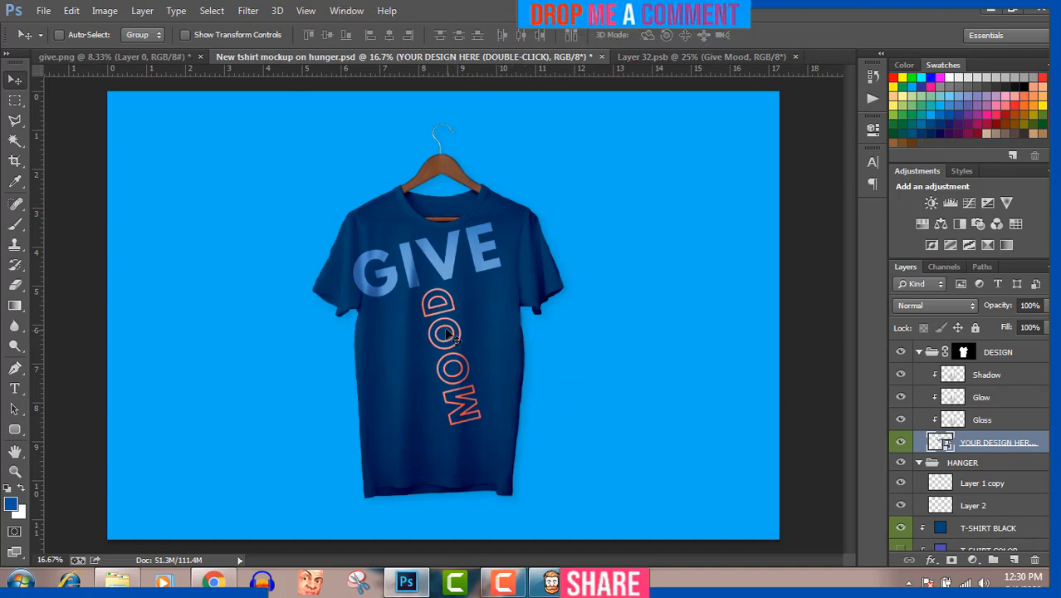
Step: Shift the YOUR DESIGN HERE layer slightly down the shirt and rotate it nearly upright, to about -0.1°
left_click_drag(445, 330, 455, 348)
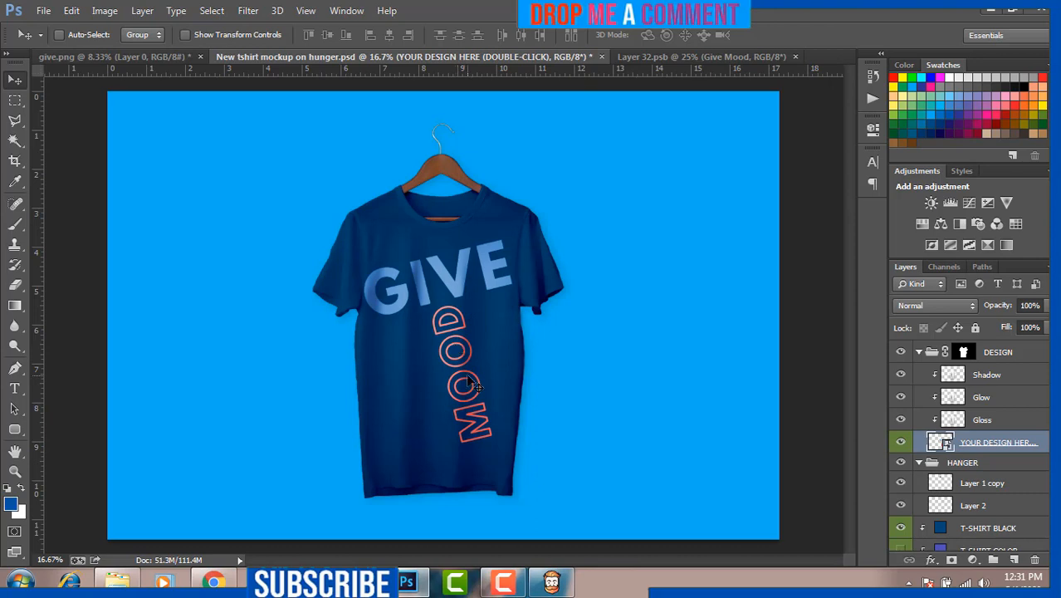
key("ctrl+t")
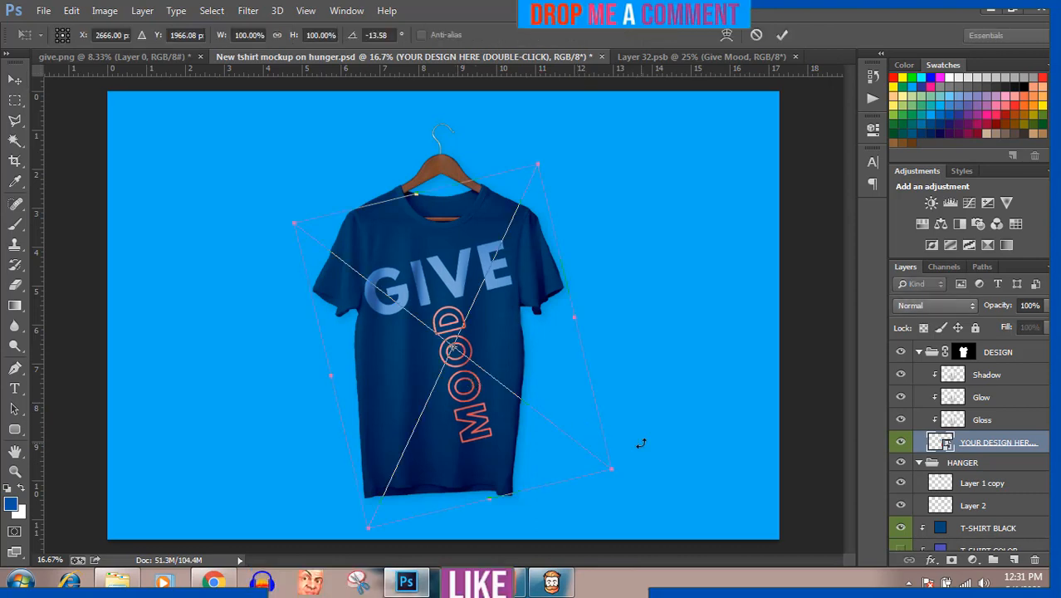
left_click_drag(641, 444, 610, 482)
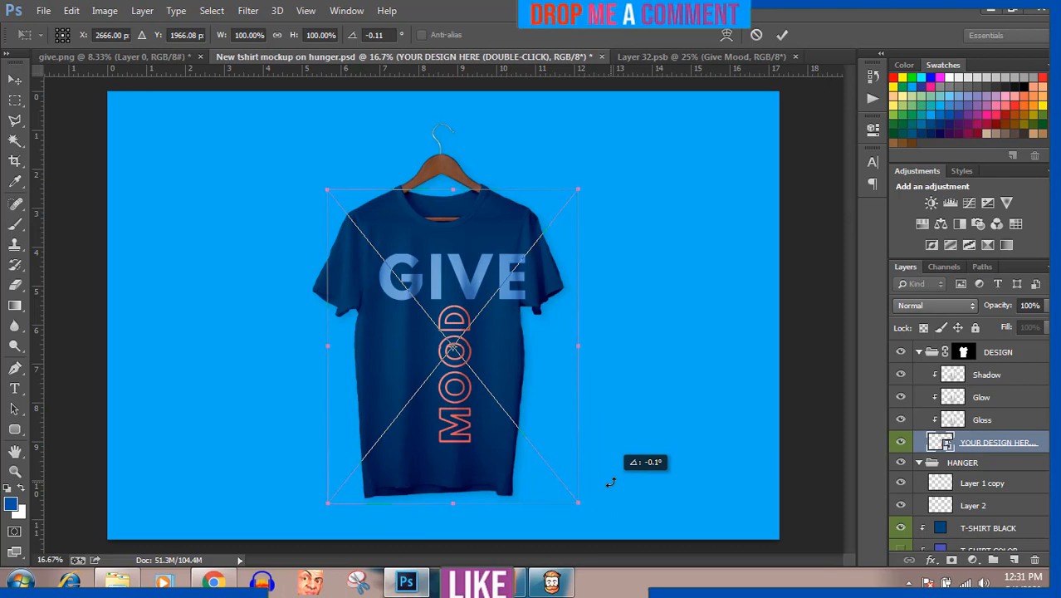
Step: Centre the upright GIVE MOOD design on the T-shirt at about X 2560 px, Y 1929 px and apply the transform
left_click_drag(514, 358, 500, 356)
key("Right")
key("Right")
key("Right")
key("Right")
key("Right")
key("Right")
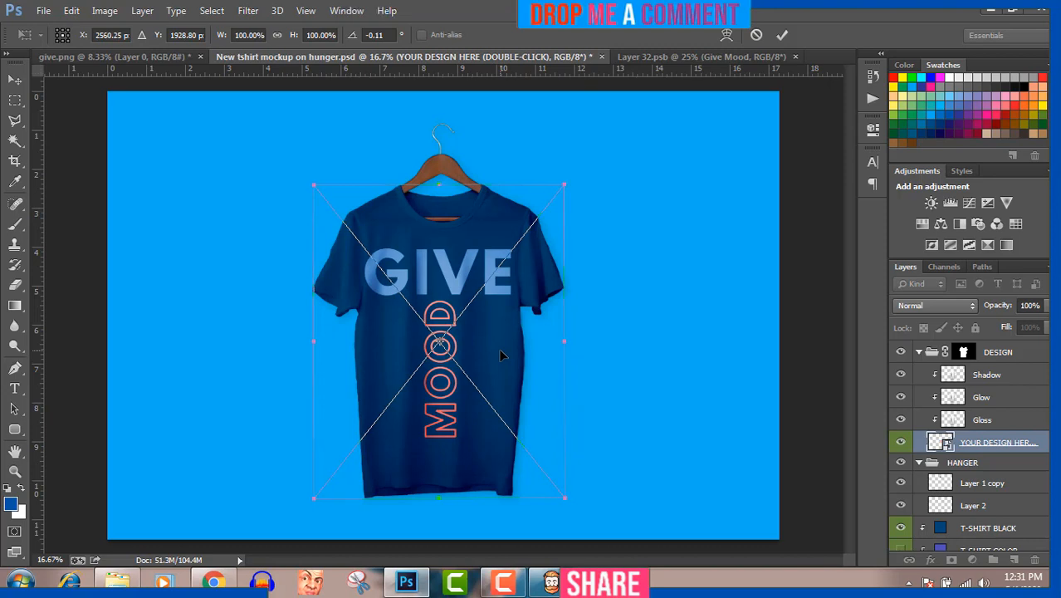
key("Return")
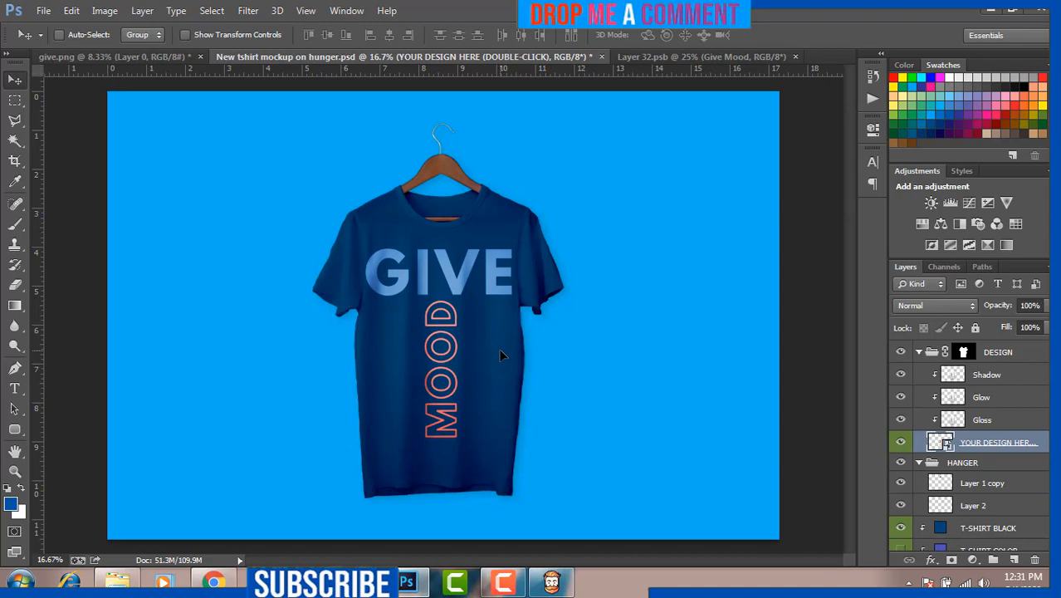
left_click(505, 582)
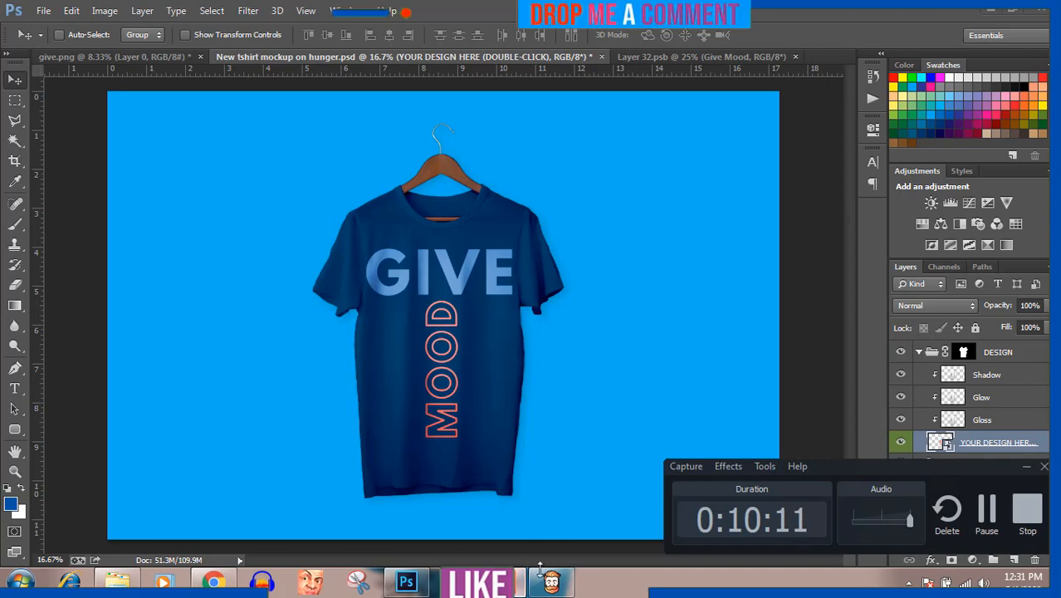
left_click(517, 585)
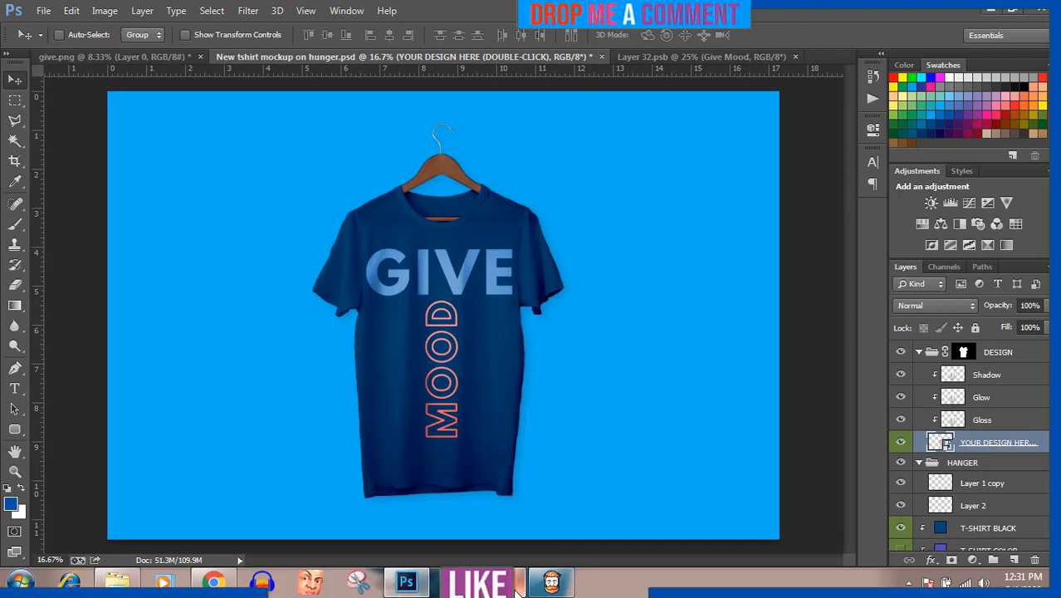
left_click(518, 584)
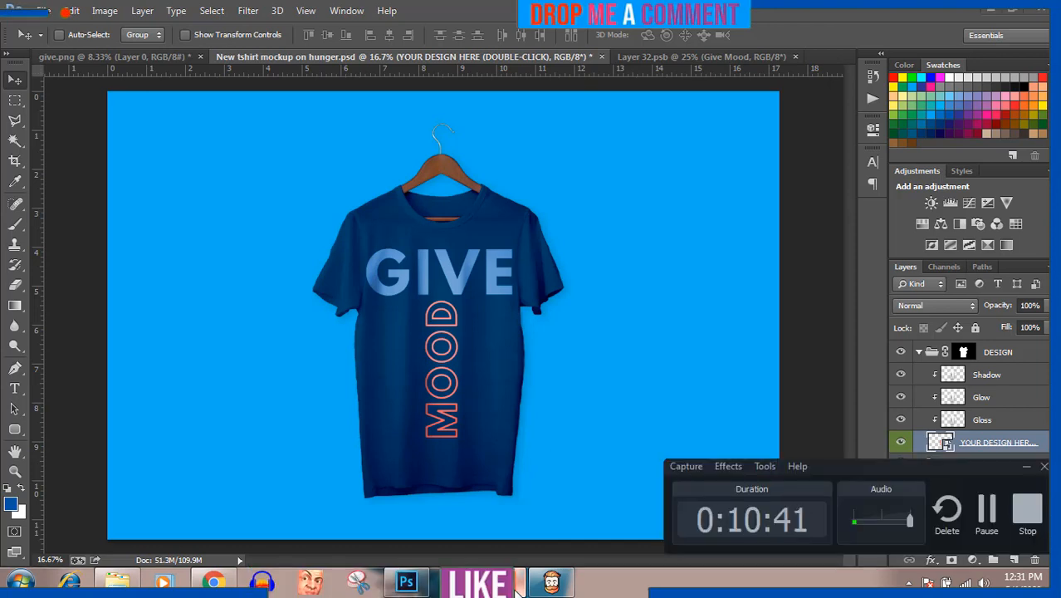